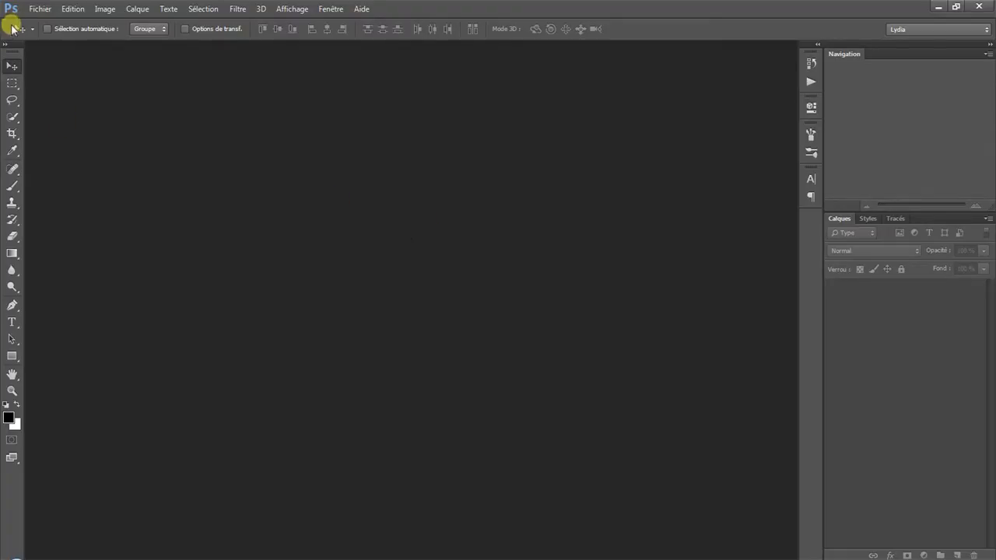
# Open the image Femme.jpg from the Bureau folder.
pyautogui.click(40, 9)
pyautogui.click(48, 36)
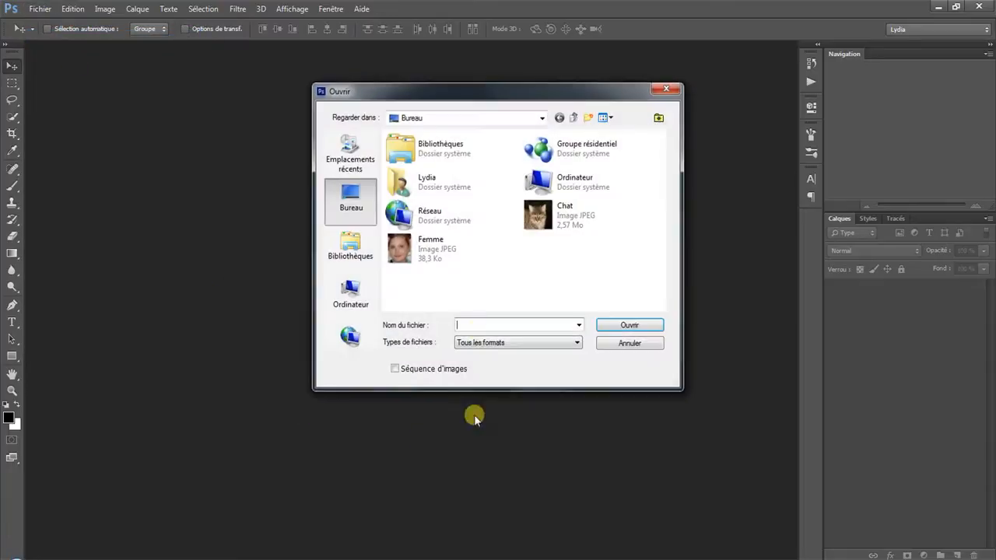
pyautogui.doubleClick(421, 259)
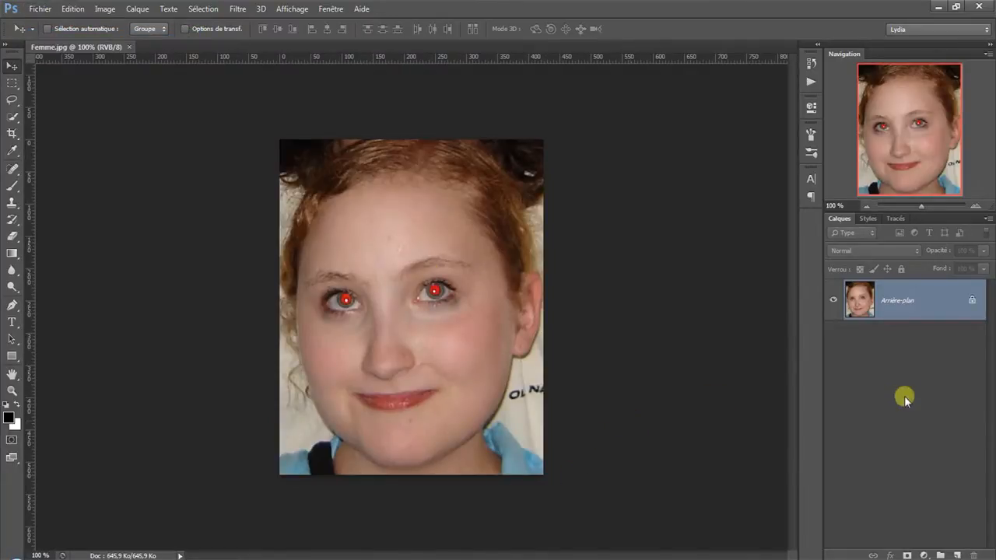
# Convert the locked background of Femme.jpg into the layer Calque 0 and duplicate it as Calque 0 copie.
pyautogui.doubleClick(934, 303)
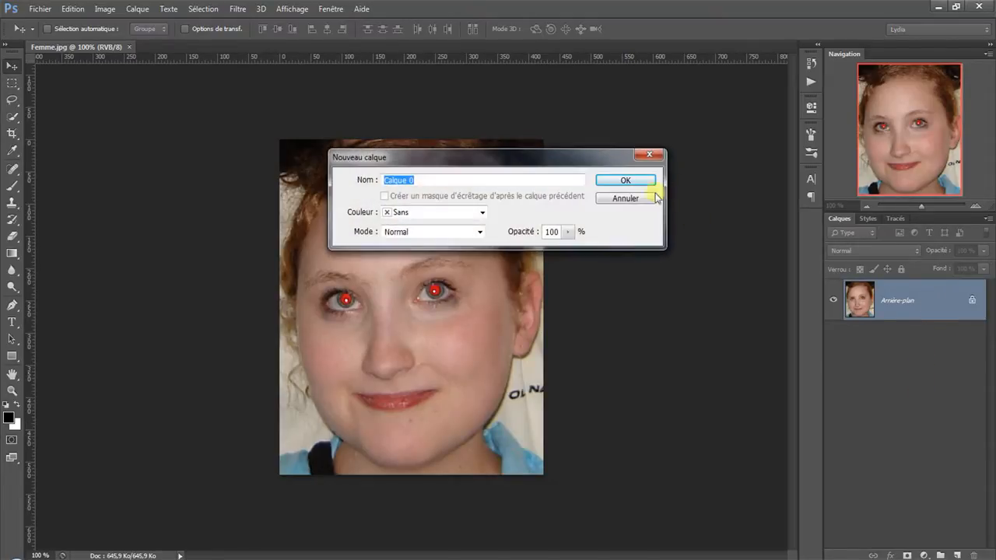
pyautogui.click(632, 177)
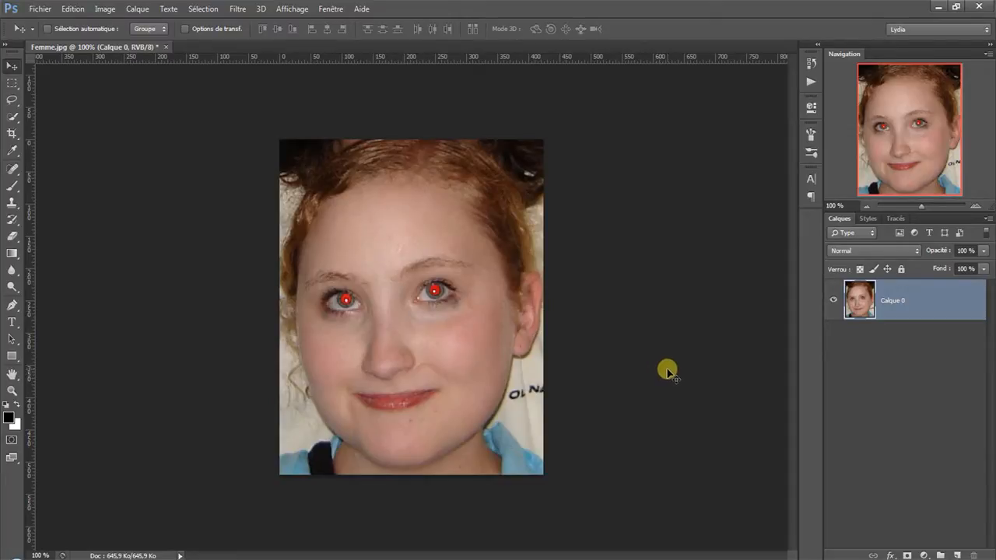
pyautogui.rightClick(929, 315)
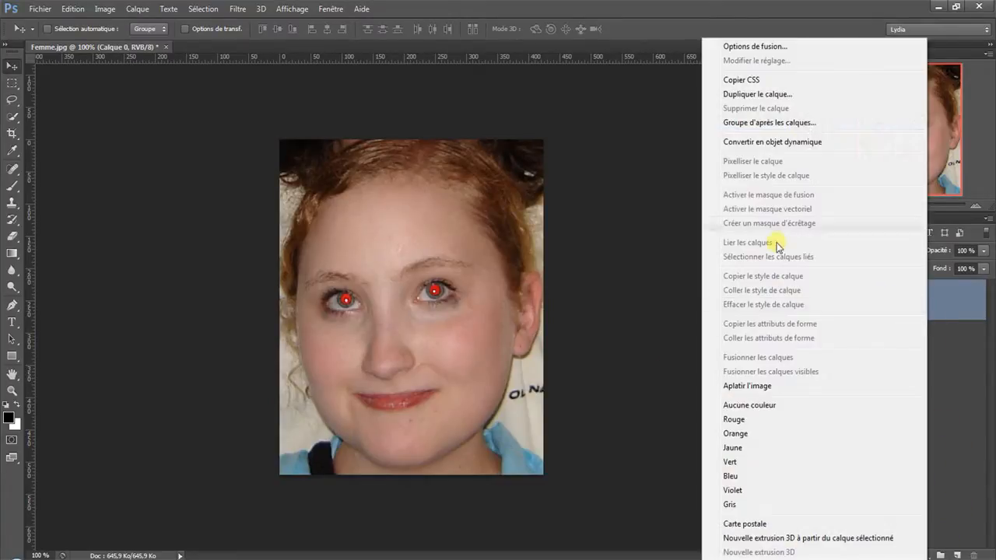
pyautogui.click(818, 93)
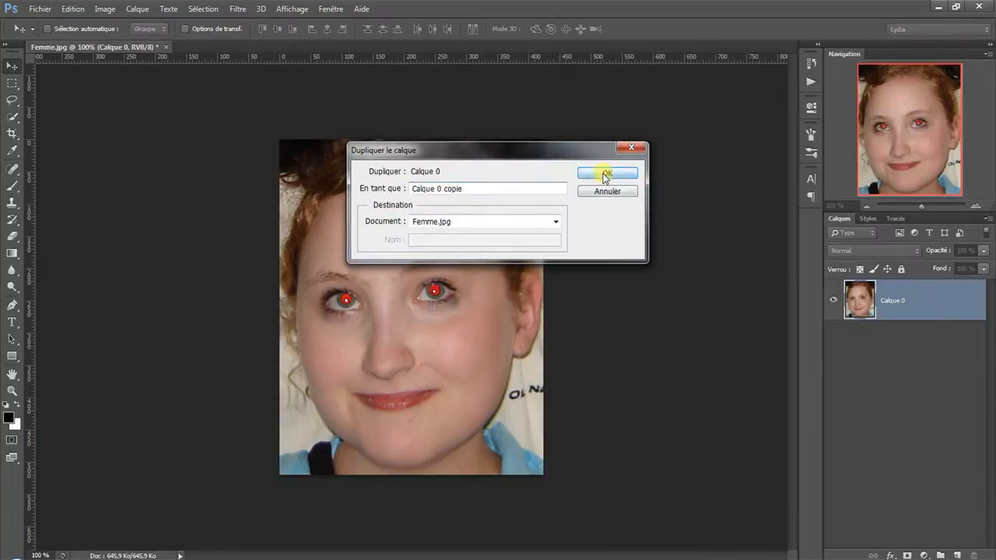
pyautogui.click(604, 173)
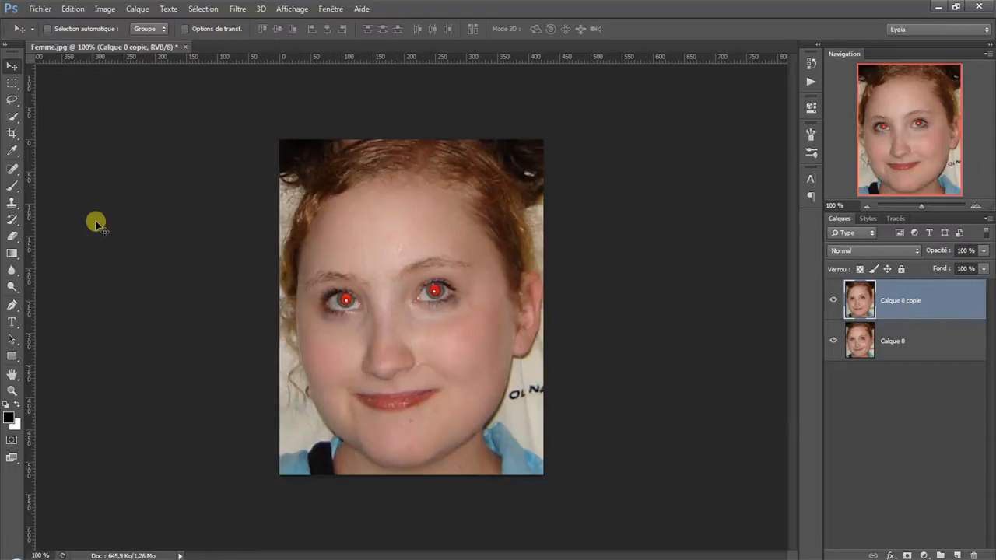
# Correct the red pupils of both of the woman's eyes with the Red Eye tool at 50 % pupil size and 50 % darkening.
pyautogui.click(12, 169)
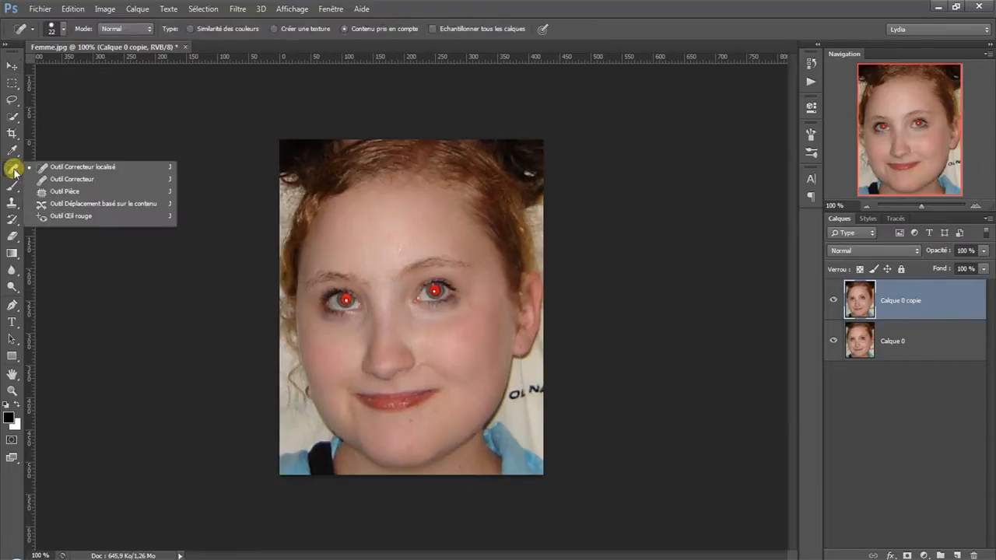
pyautogui.click(81, 218)
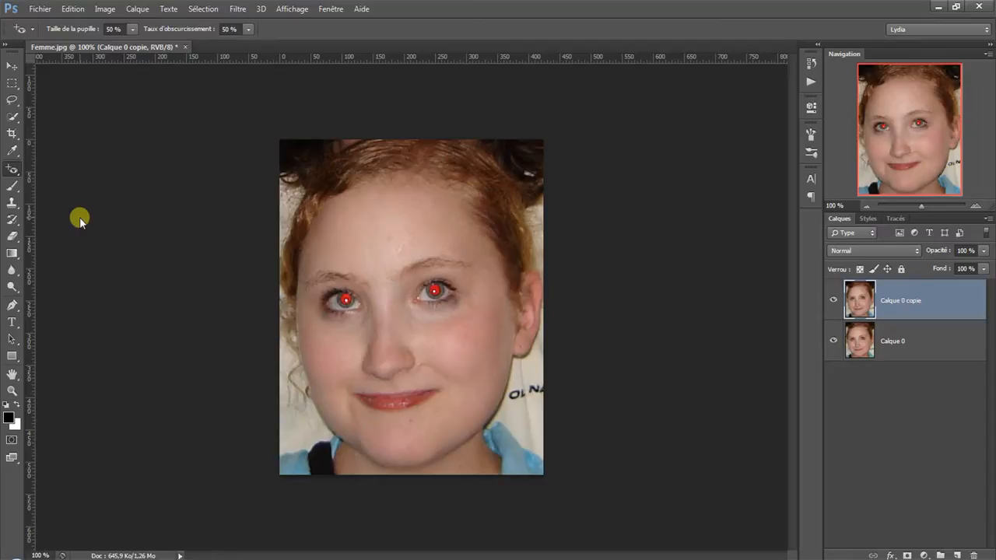
pyautogui.click(350, 303)
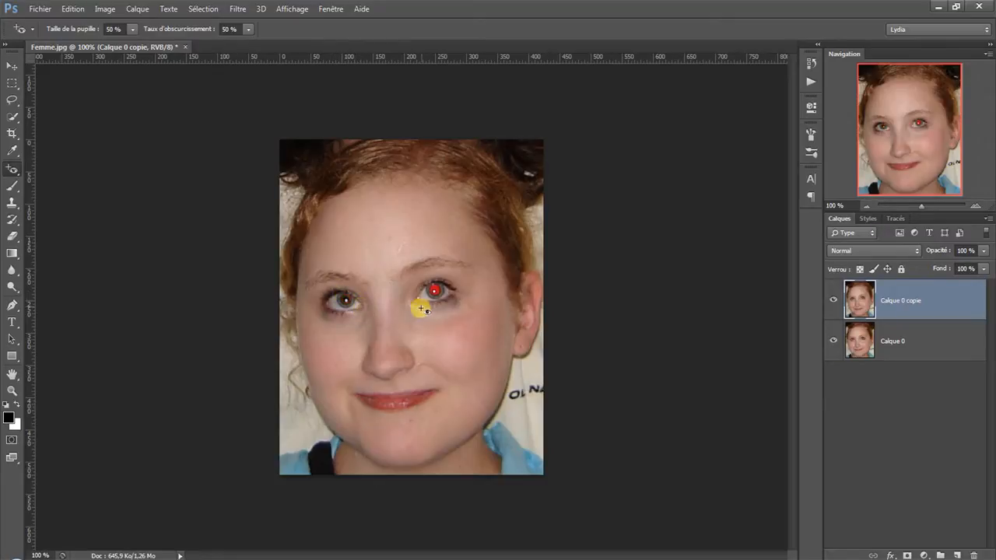
pyautogui.click(443, 290)
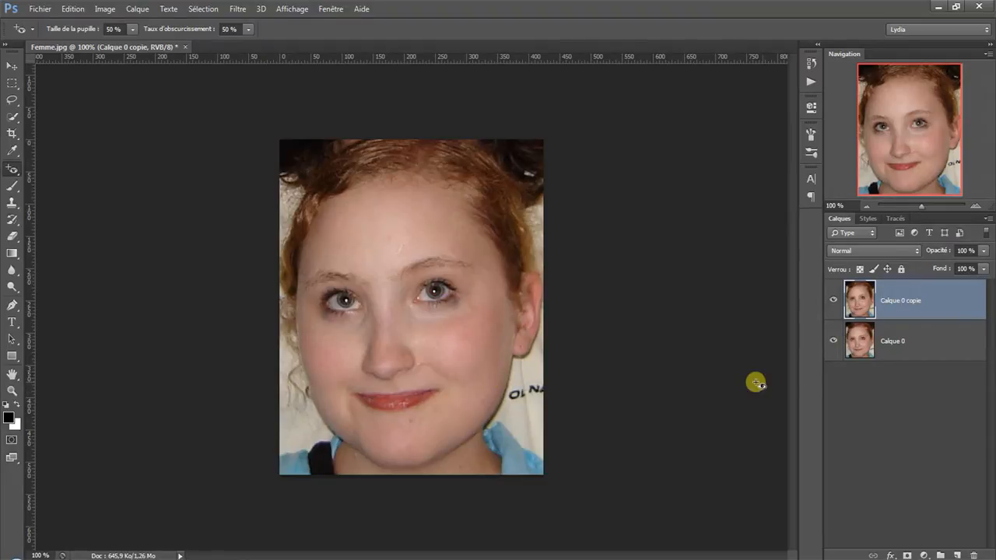
# Compare the corrected eyes with the original by toggling the visibility of Calque 0 copie.
pyautogui.click(834, 301)
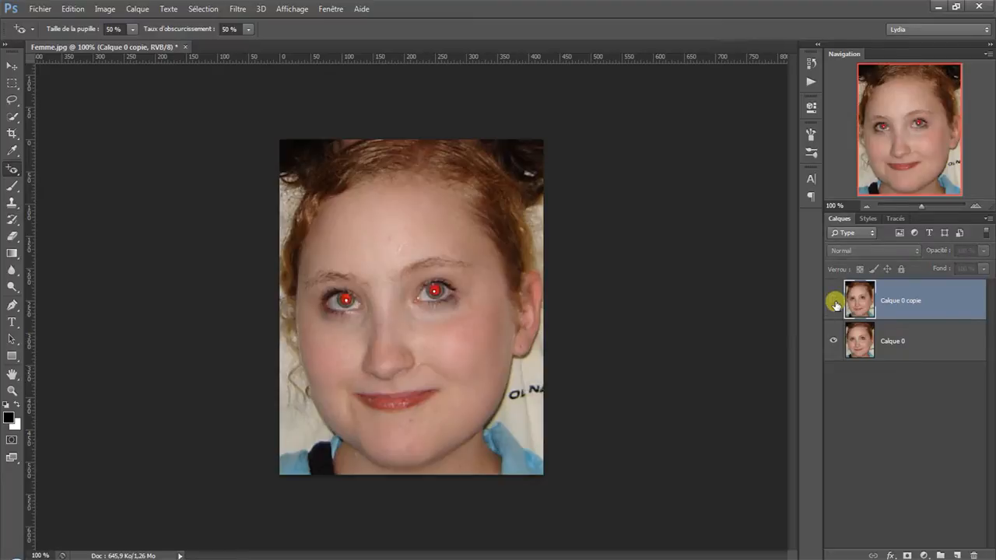
pyautogui.click(833, 301)
pyautogui.click(834, 301)
pyautogui.click(833, 301)
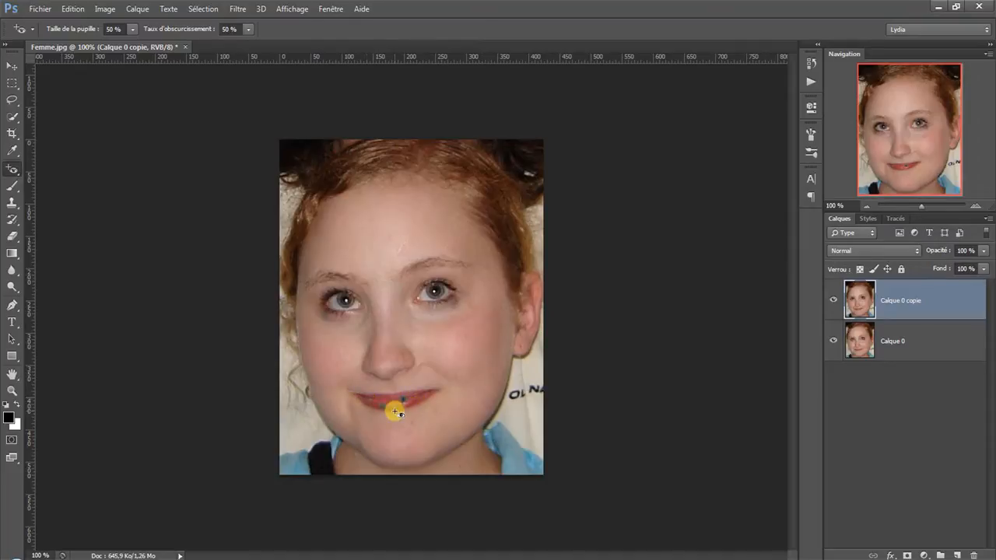
# Try the Red Eye tool on the woman's lips.
pyautogui.click(395, 409)
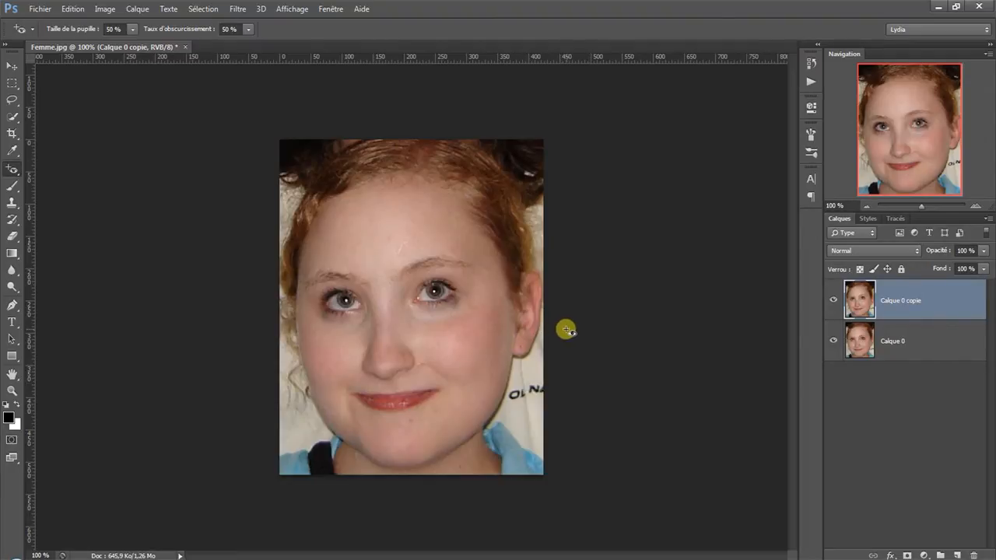
# Open the image Chat.jpg from the Bureau folder.
pyautogui.click(39, 9)
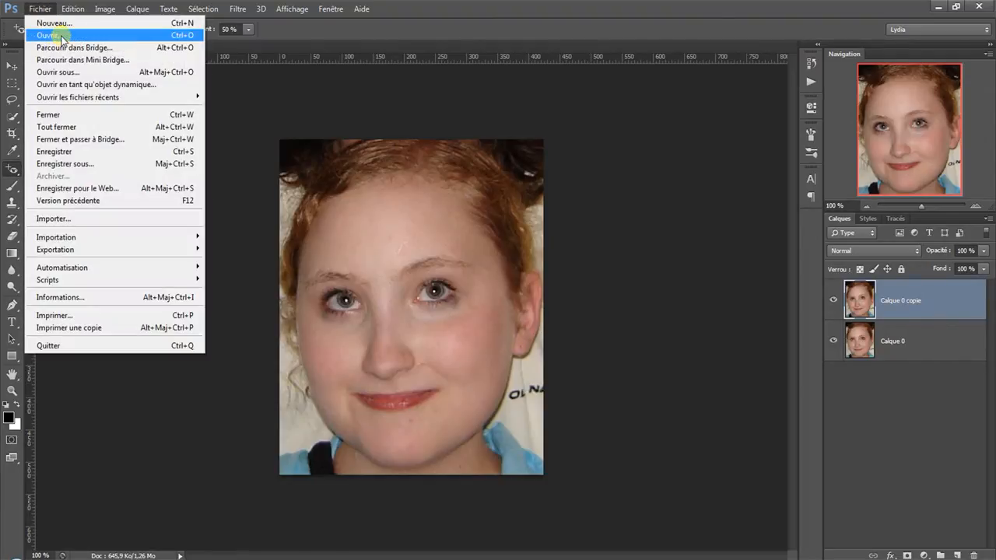
pyautogui.click(53, 35)
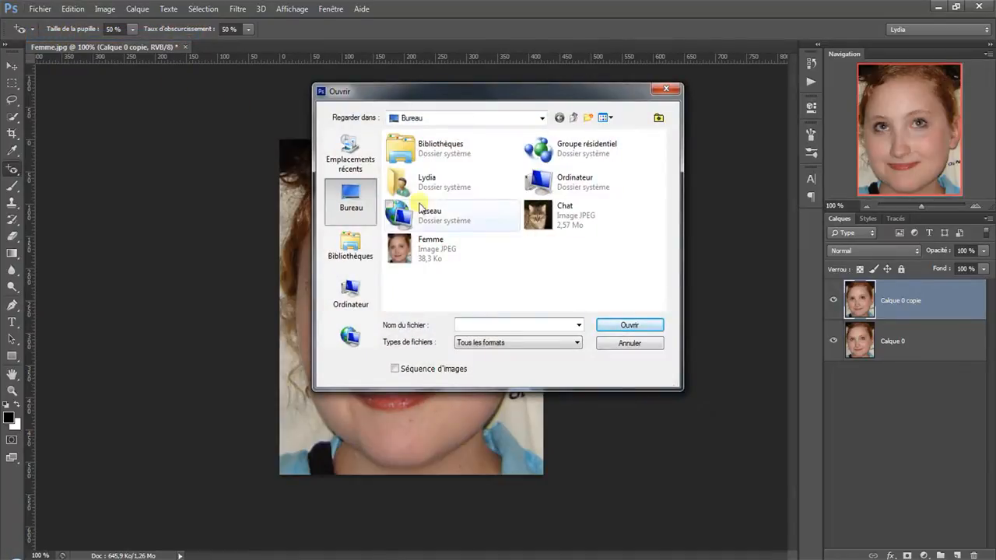
pyautogui.doubleClick(583, 216)
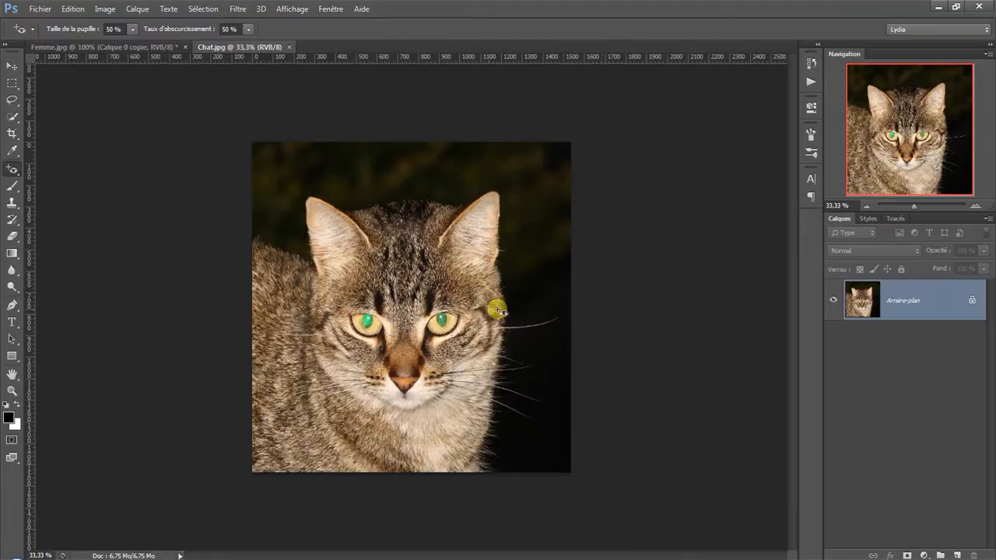
# Convert the locked background of Chat.jpg into the layer Calque 0 and duplicate it as Calque 0 copie.
pyautogui.doubleClick(939, 301)
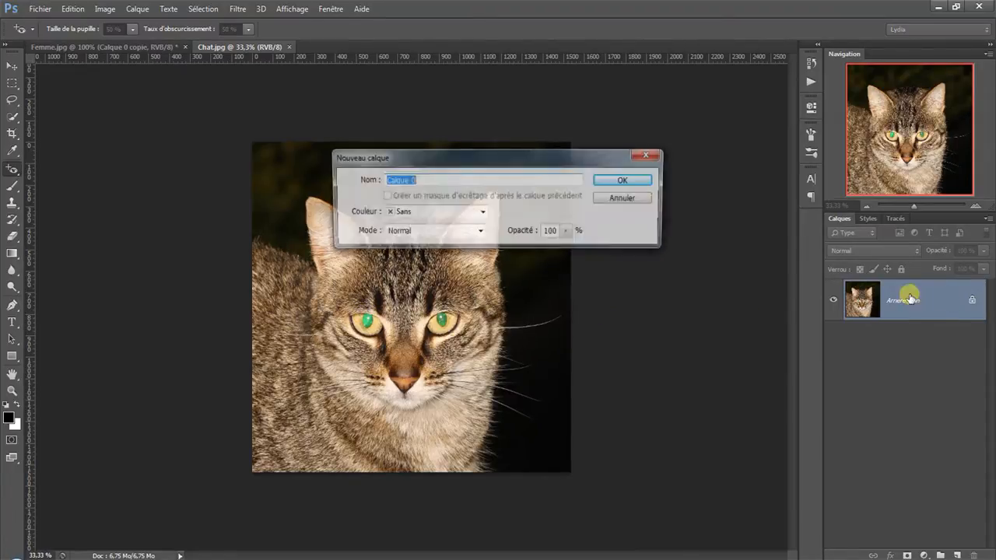
pyautogui.click(626, 186)
pyautogui.rightClick(927, 308)
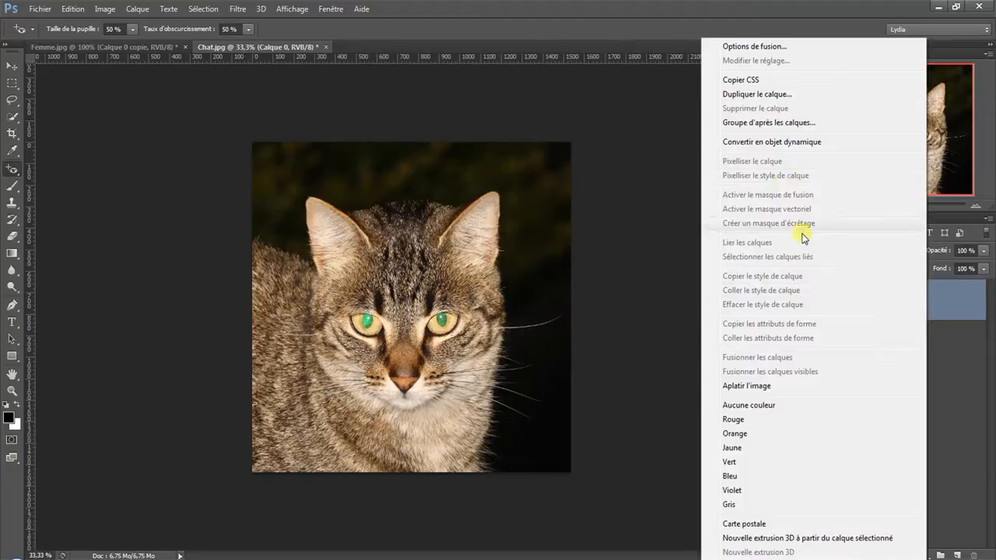
pyautogui.click(772, 93)
pyautogui.click(607, 173)
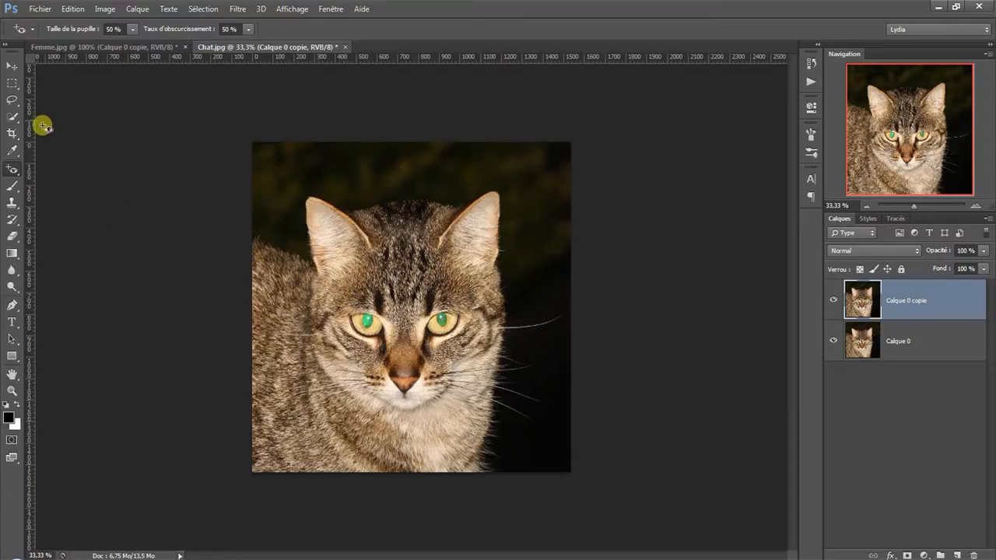
# Switch from the standard Lasso to the Magnetic Lasso tool.
pyautogui.click(17, 99)
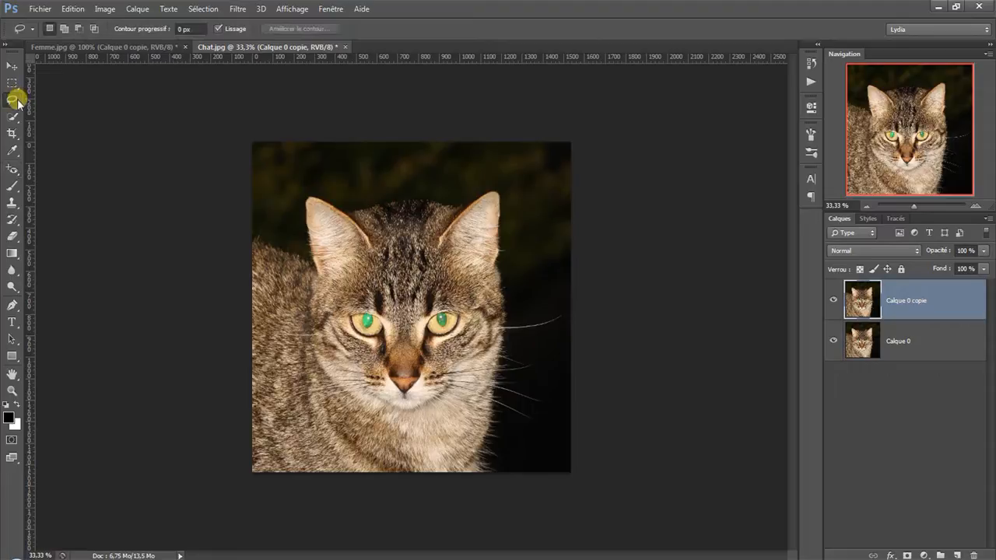
pyautogui.moveTo(16, 96); pyautogui.dragTo(73, 122)
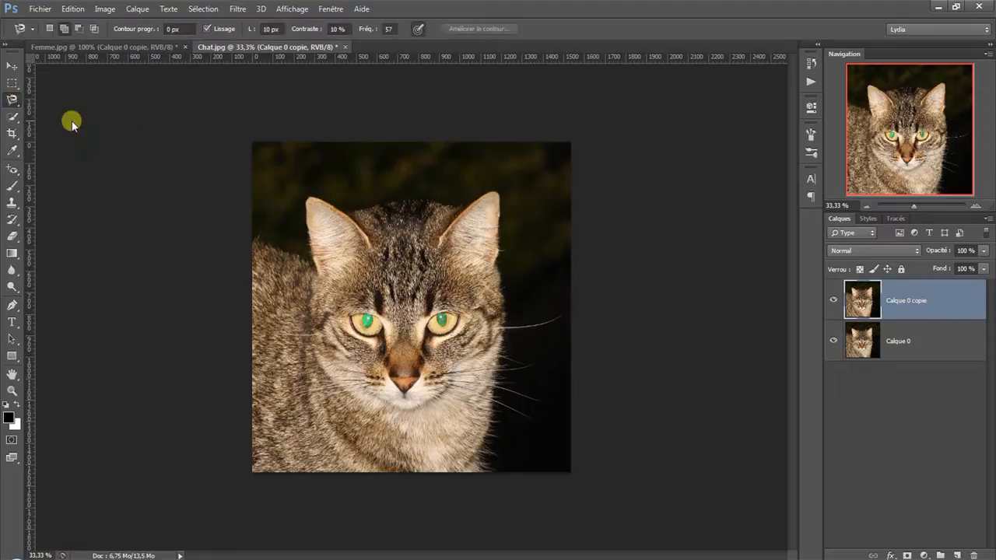
pyautogui.click(11, 116)
pyautogui.moveTo(12, 116); pyautogui.dragTo(60, 131)
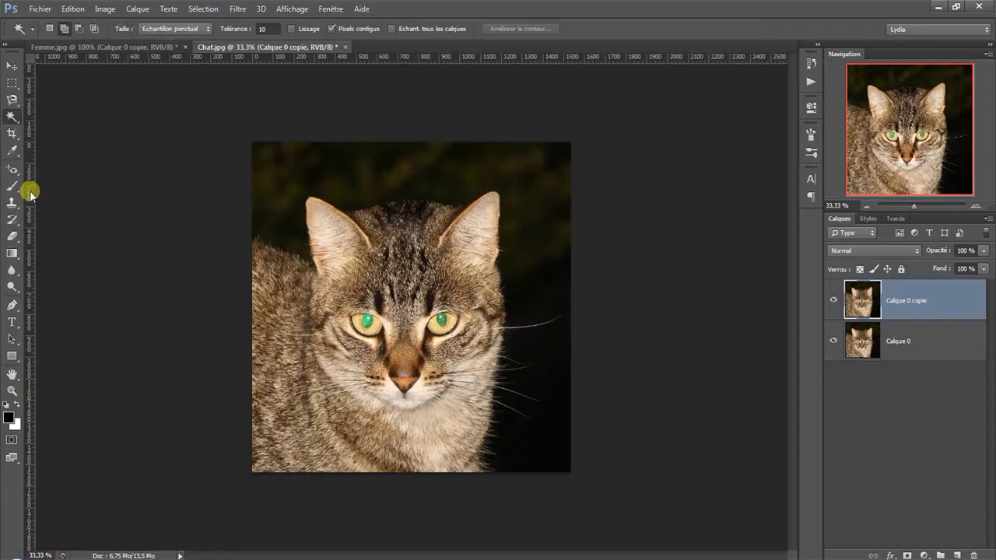
pyautogui.moveTo(13, 305); pyautogui.dragTo(64, 318)
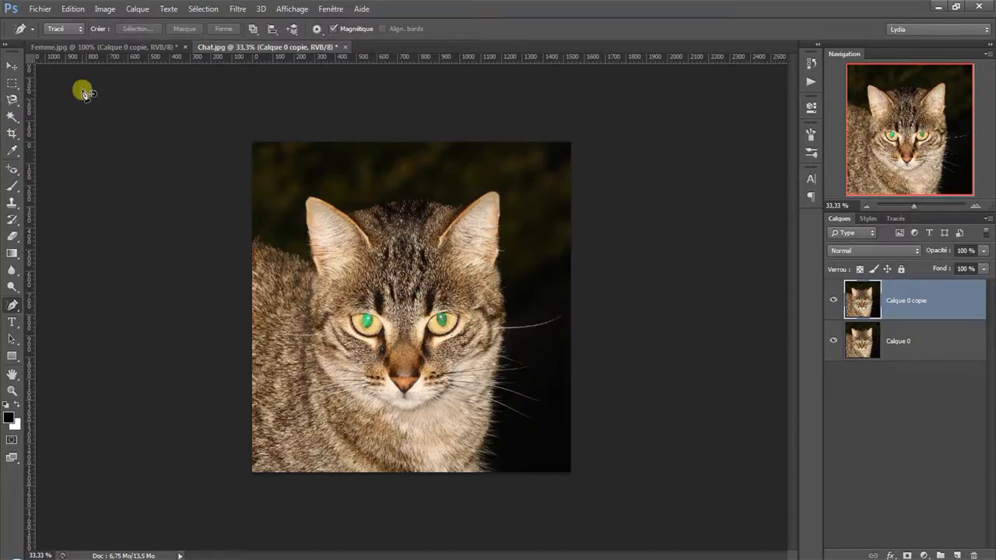
# Select both green pupils of the cat by outlining each with the Magnetic Lasso in add-to-selection mode.
pyautogui.click(11, 103)
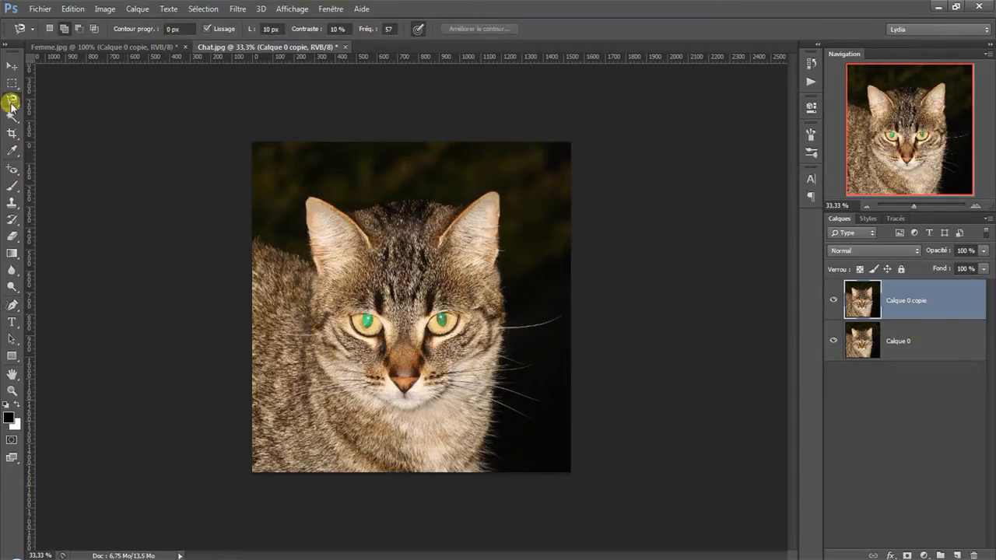
pyautogui.click(65, 29)
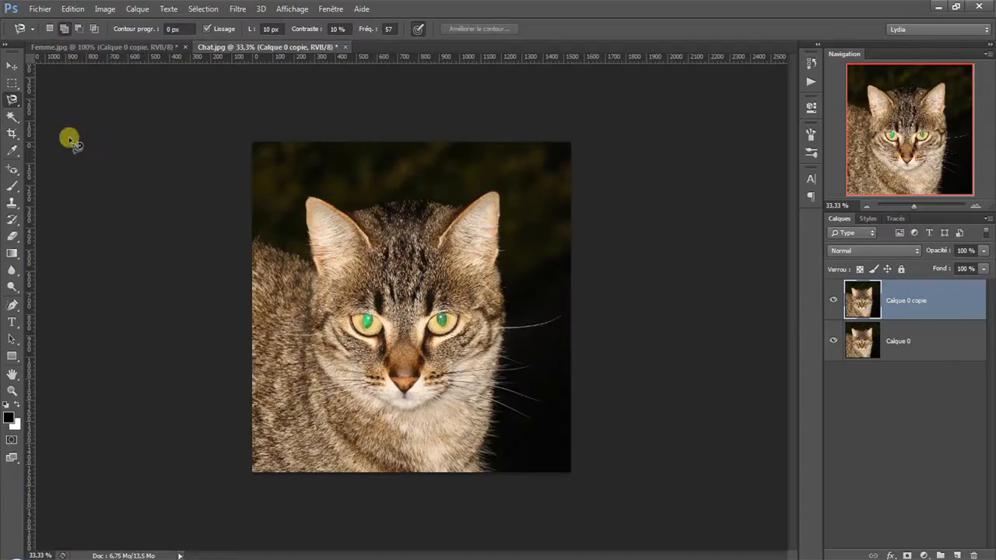
pyautogui.click(11, 389)
pyautogui.click(364, 324)
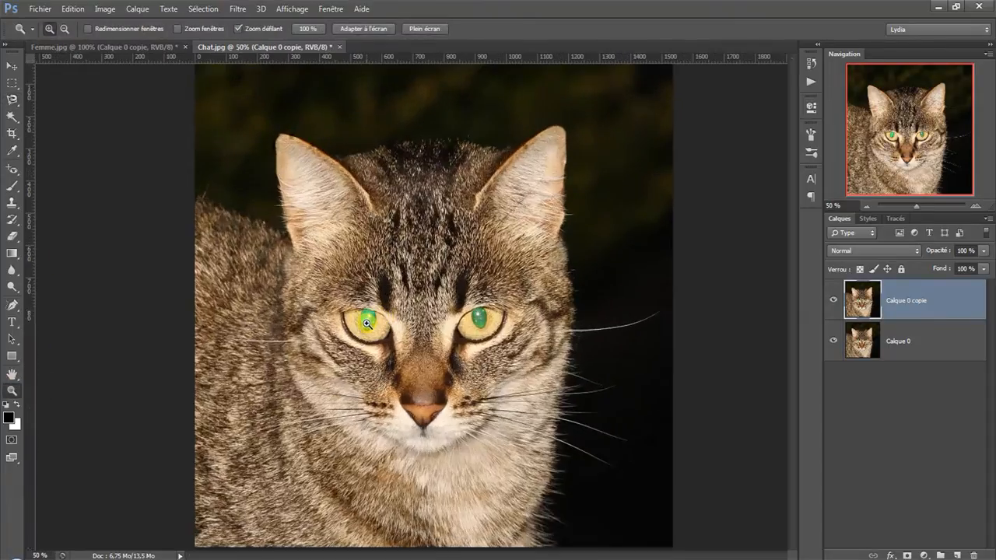
pyautogui.click(364, 325)
pyautogui.click(365, 324)
pyautogui.click(365, 323)
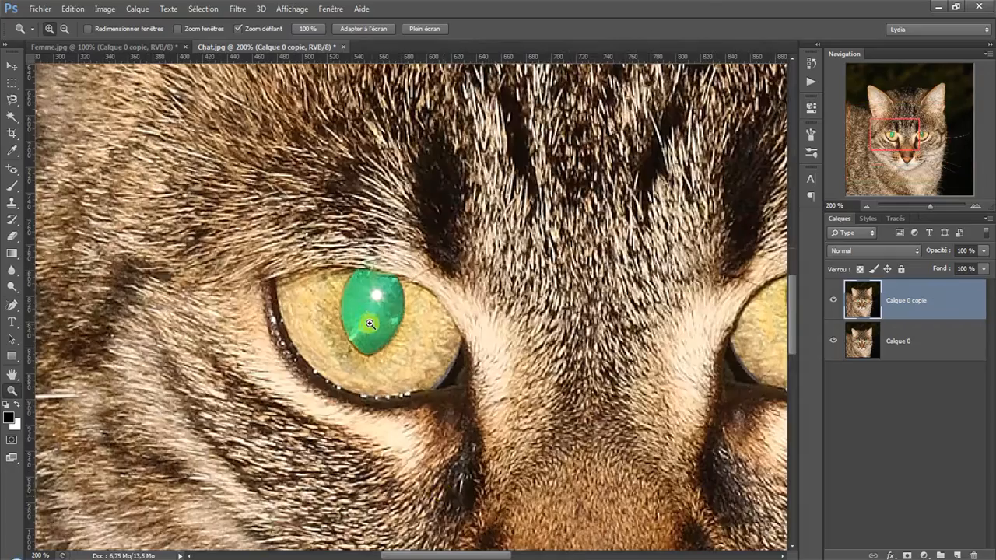
pyautogui.click(13, 103)
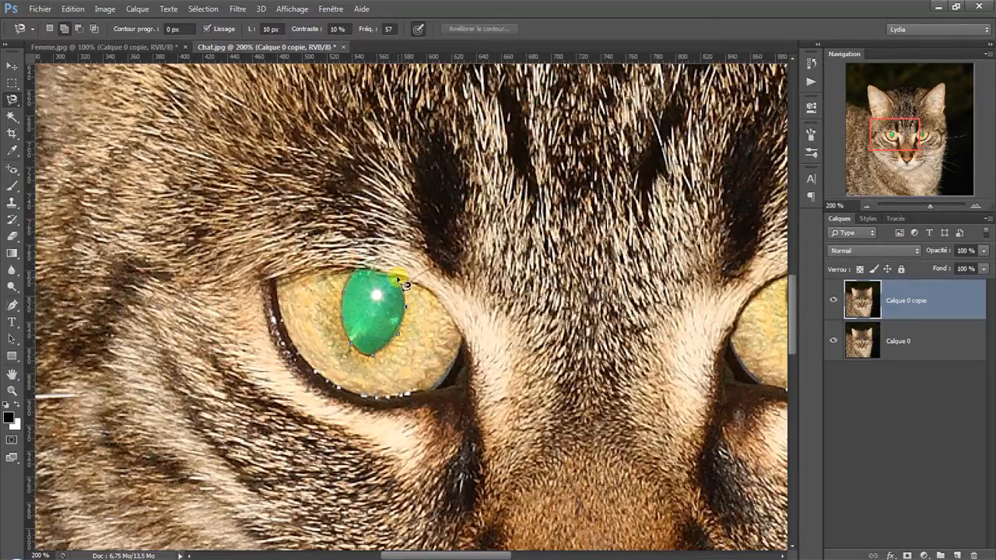
pyautogui.click(362, 272)
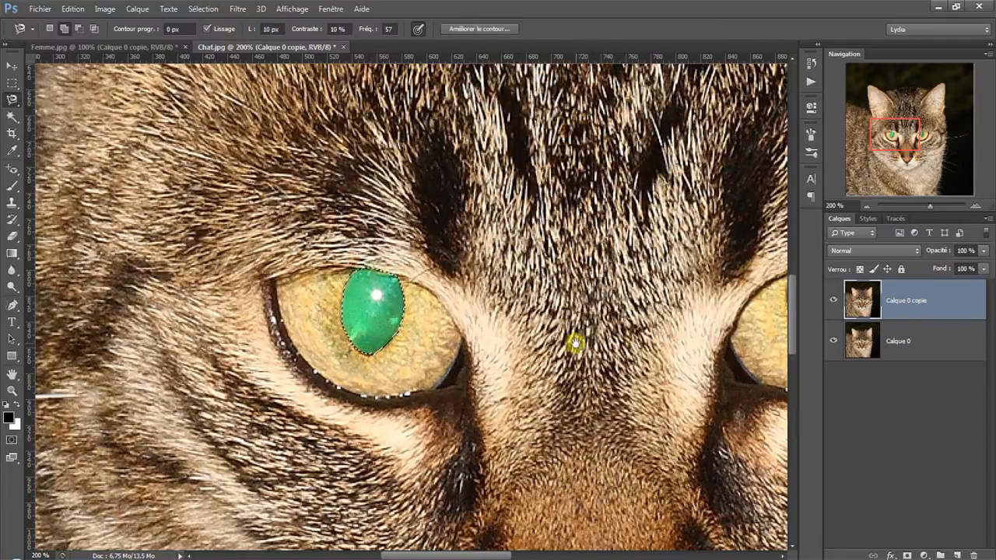
pyautogui.moveTo(574, 342); pyautogui.dragTo(195, 345)
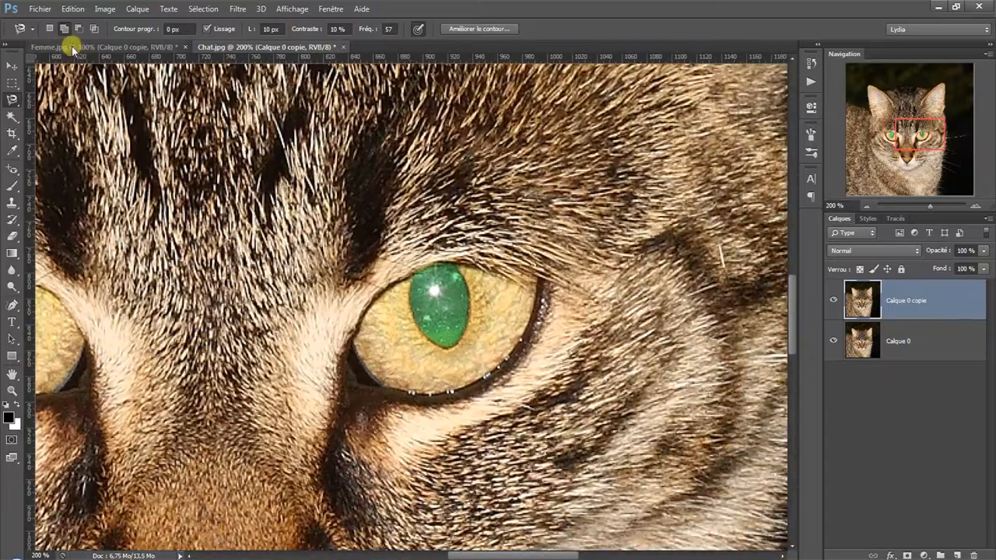
pyautogui.click(414, 277)
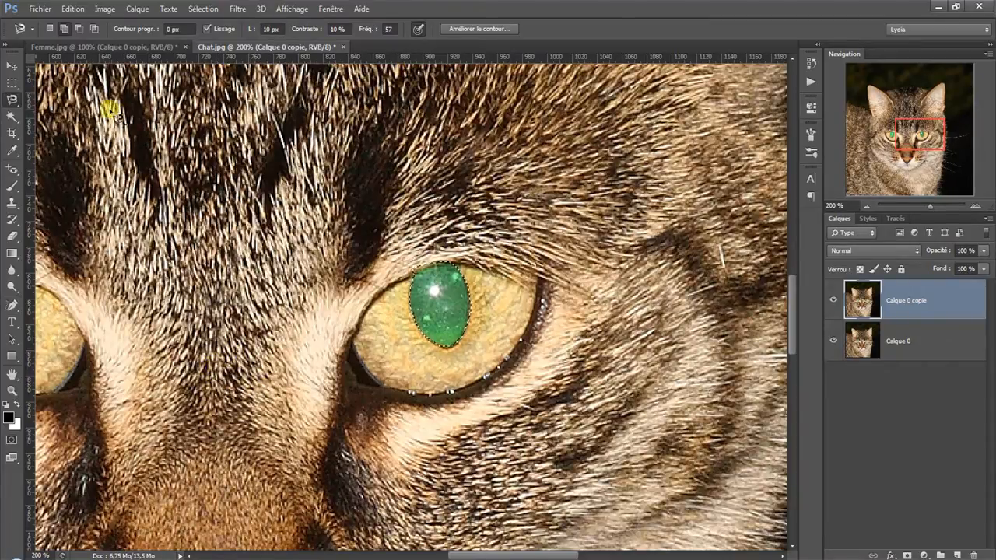
# Desaturate the two selected pupils on Calque 0 copie to remove their green colour.
pyautogui.click(107, 9)
pyautogui.moveTo(112, 40)
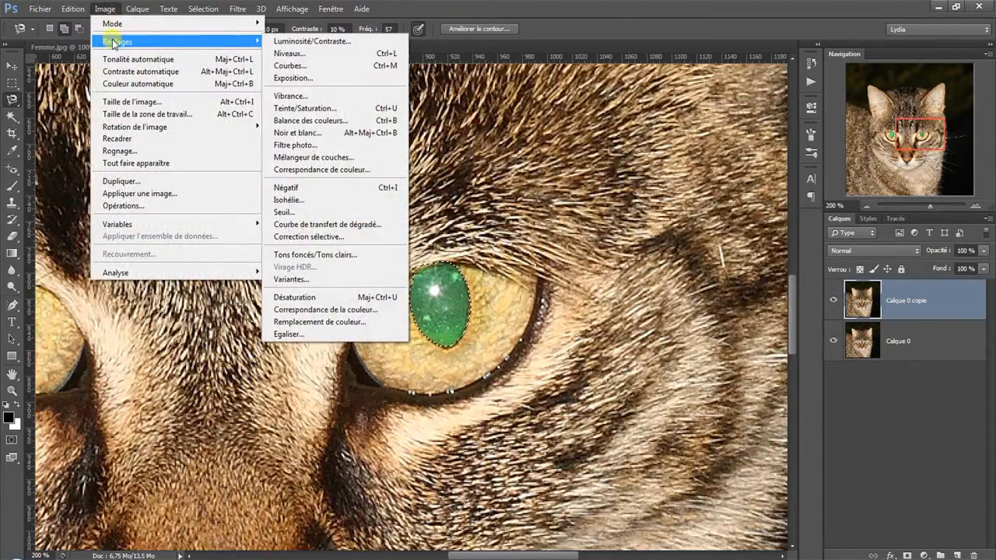
pyautogui.click(301, 299)
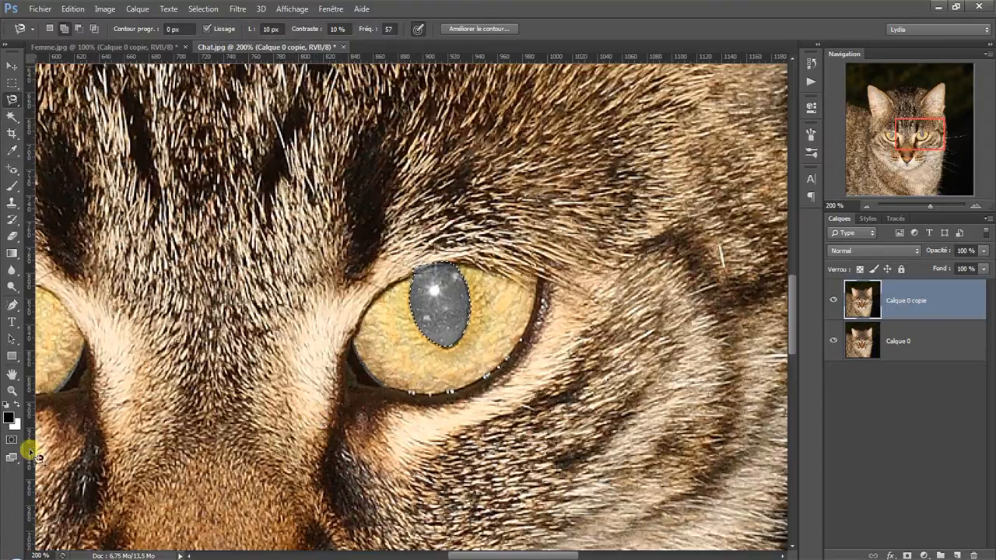
pyautogui.click(12, 391)
pyautogui.keyDown('alt'); pyautogui.click(251, 381); pyautogui.keyUp('alt')
pyautogui.keyDown('alt'); pyautogui.click(251, 379); pyautogui.keyUp('alt')
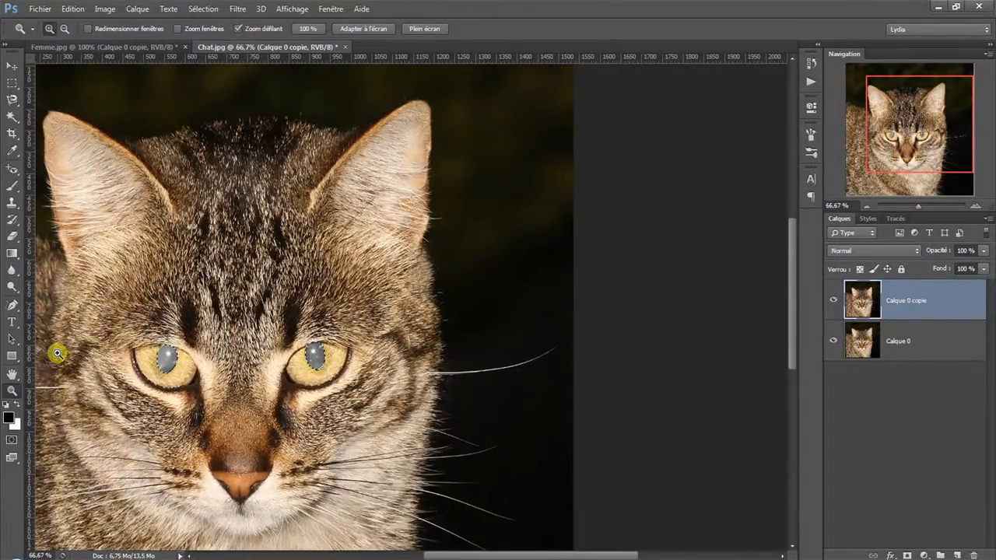
# Darken both selected pupils to near black with the Burn tool, using the midtones range and 50% exposure.
pyautogui.click(121, 364)
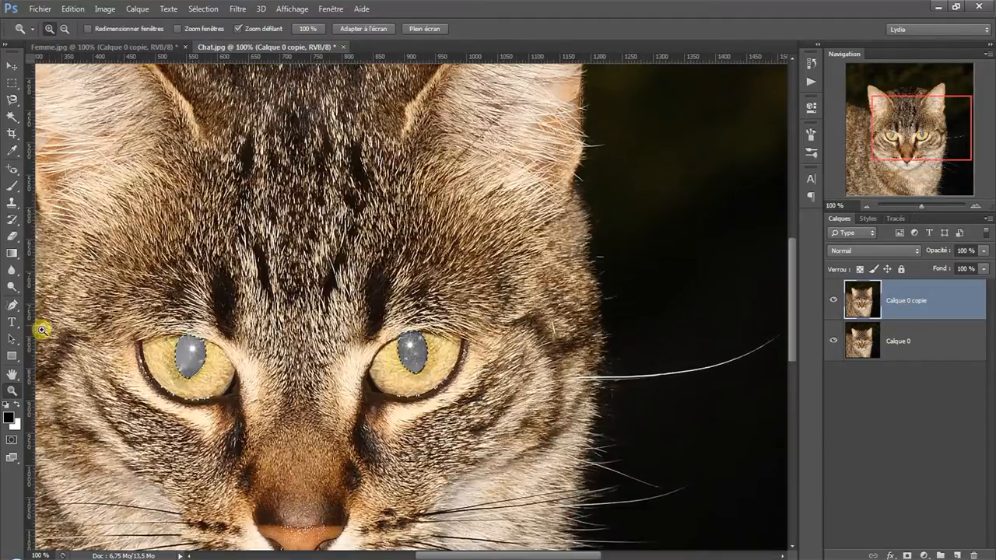
pyautogui.click(12, 290)
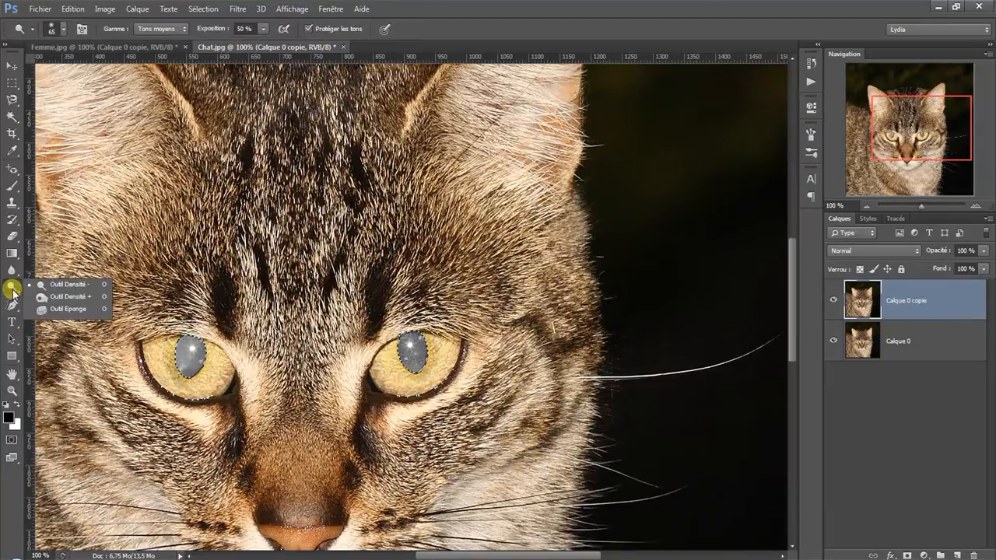
pyautogui.click(73, 296)
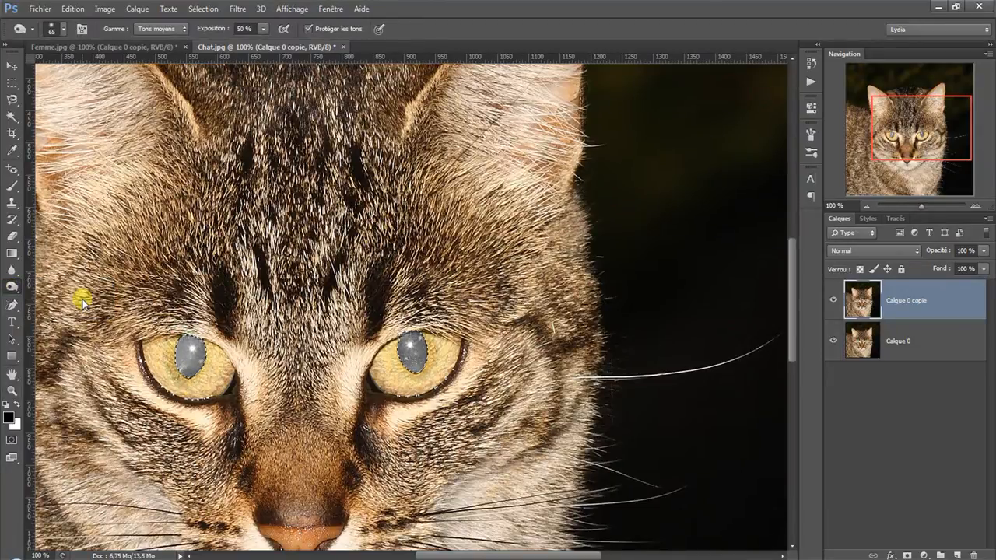
pyautogui.moveTo(137, 349); pyautogui.dragTo(180, 350)
pyautogui.moveTo(180, 350); pyautogui.dragTo(189, 341)
pyautogui.moveTo(183, 375)
pyautogui.mouseDown()
pyautogui.moveTo(183, 339)
pyautogui.moveTo(208, 340)
pyautogui.moveTo(208, 353)
pyautogui.moveTo(185, 369)
pyautogui.moveTo(167, 352)
pyautogui.moveTo(189, 337)
pyautogui.moveTo(184, 371)
pyautogui.moveTo(207, 397)
pyautogui.moveTo(203, 363)
pyautogui.moveTo(174, 371)
pyautogui.moveTo(164, 347)
pyautogui.mouseUp()
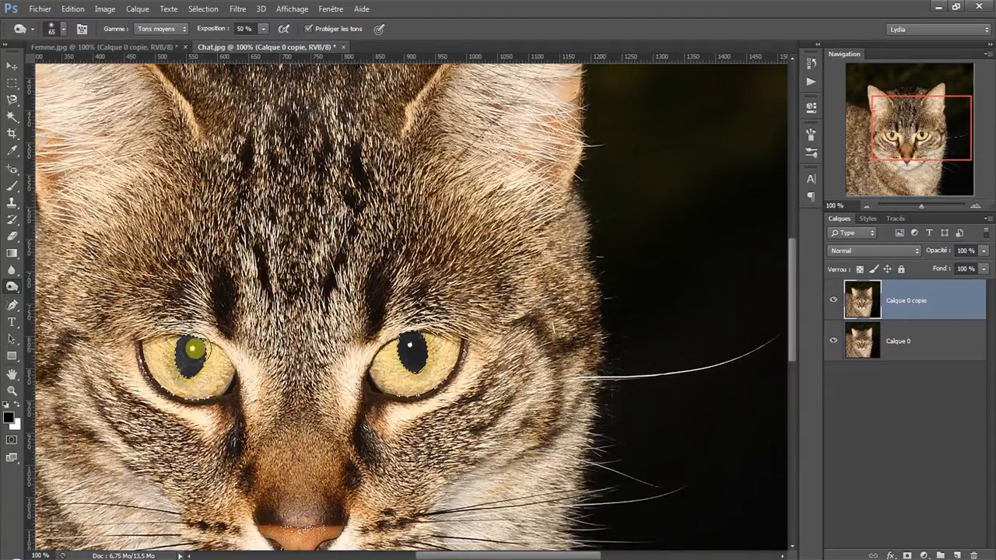
# Try lightening part of the left pupil with the Dodge tool and darken it again with the Burn tool.
pyautogui.click(12, 286)
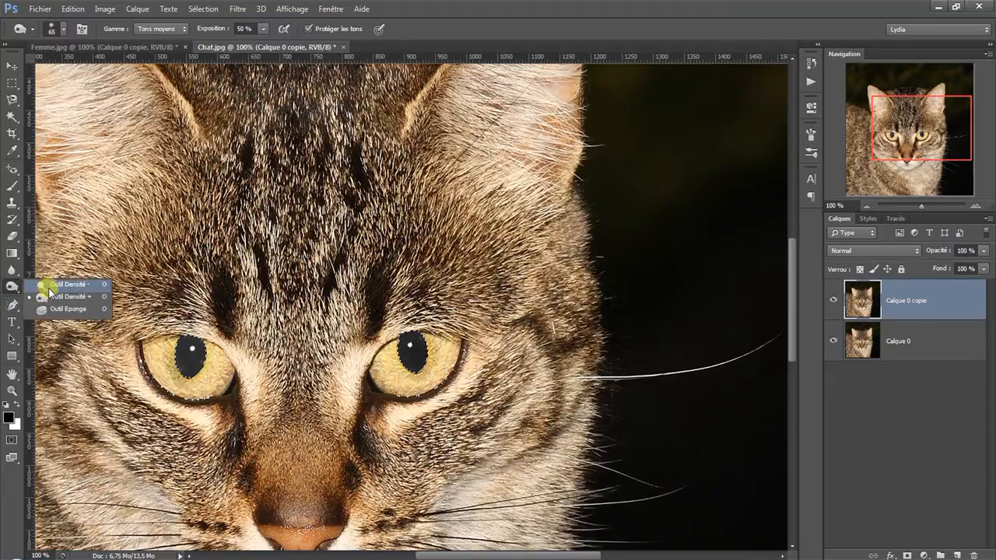
pyautogui.click(48, 285)
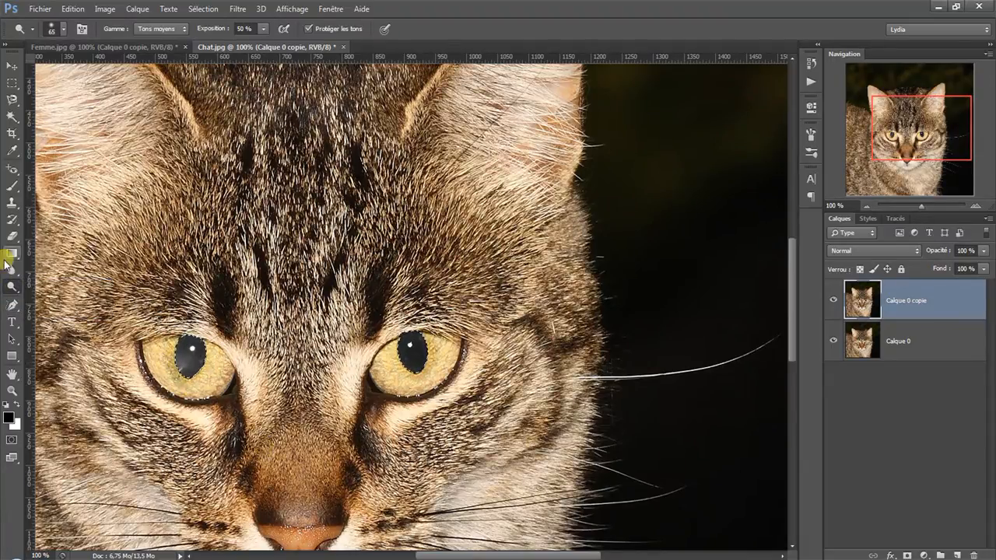
pyautogui.click(12, 287)
pyautogui.click(68, 296)
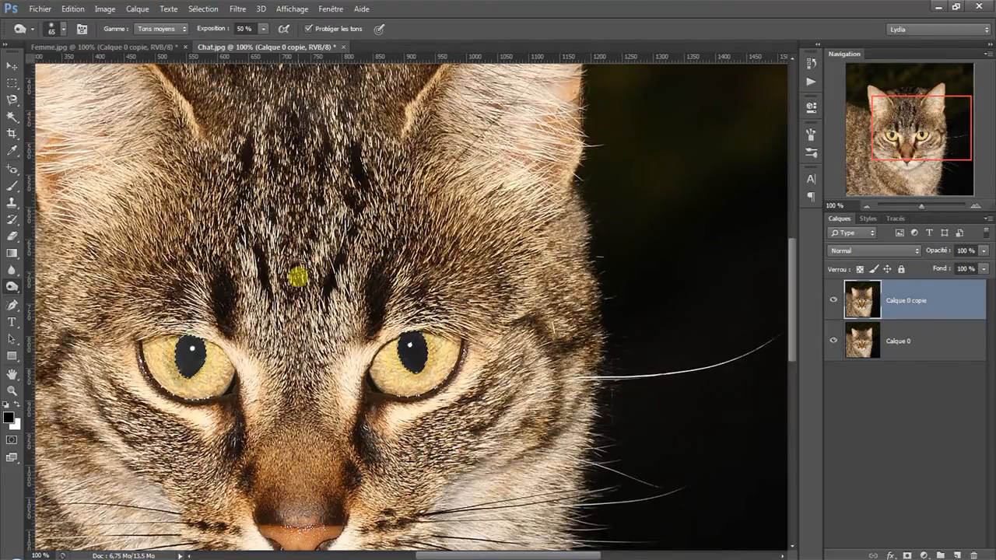
# Deselect the pupils and compare the retouch with the original by hiding and showing Calque 0 copie.
pyautogui.click(201, 10)
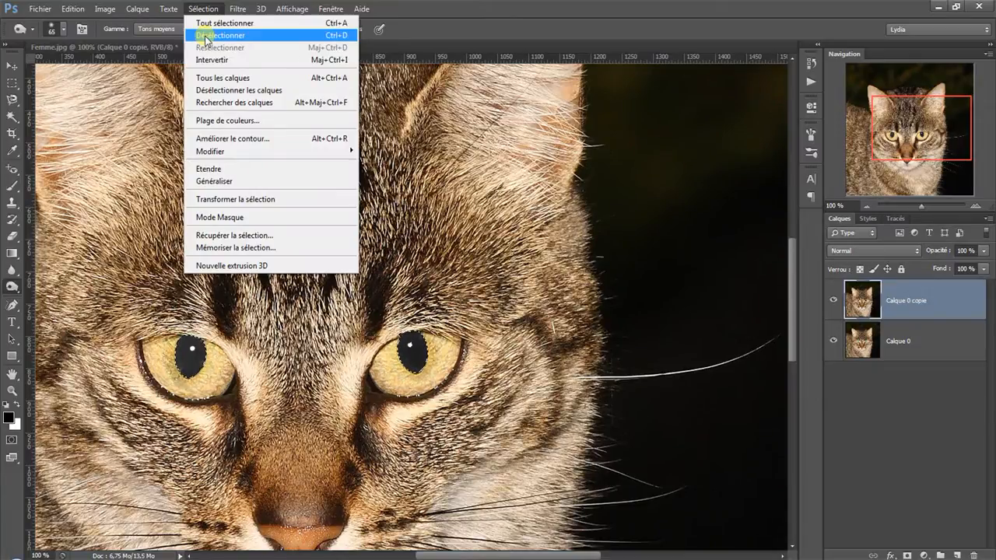
pyautogui.click(207, 36)
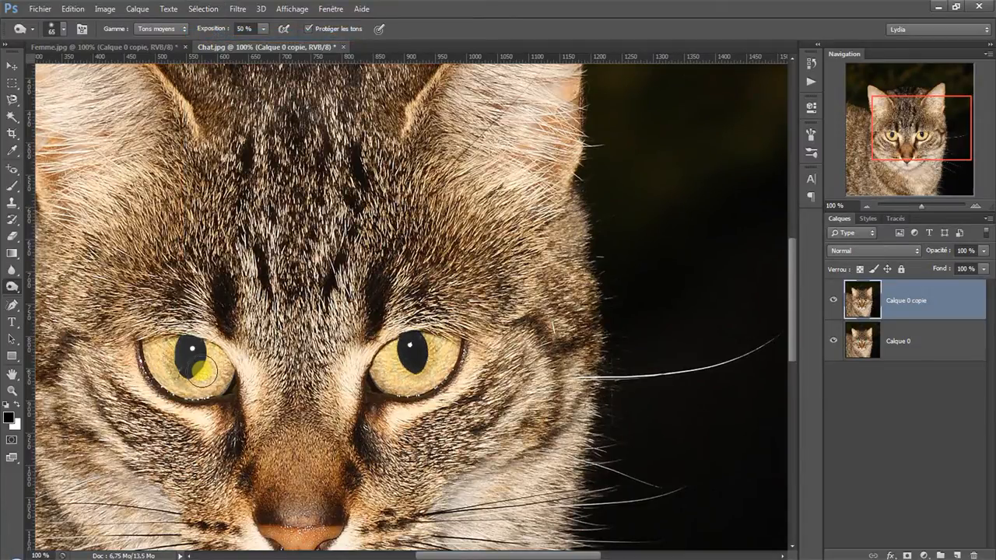
pyautogui.click(13, 391)
pyautogui.keyDown('alt'); pyautogui.click(223, 384); pyautogui.keyUp('alt')
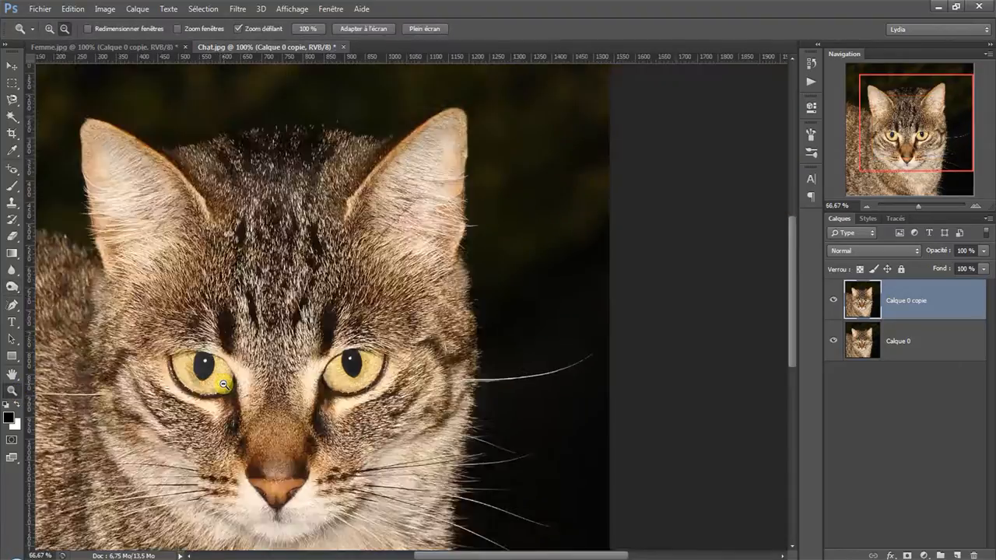
pyautogui.keyDown('alt'); pyautogui.click(224, 384); pyautogui.keyUp('alt')
pyautogui.keyDown('alt'); pyautogui.click(223, 384); pyautogui.keyUp('alt')
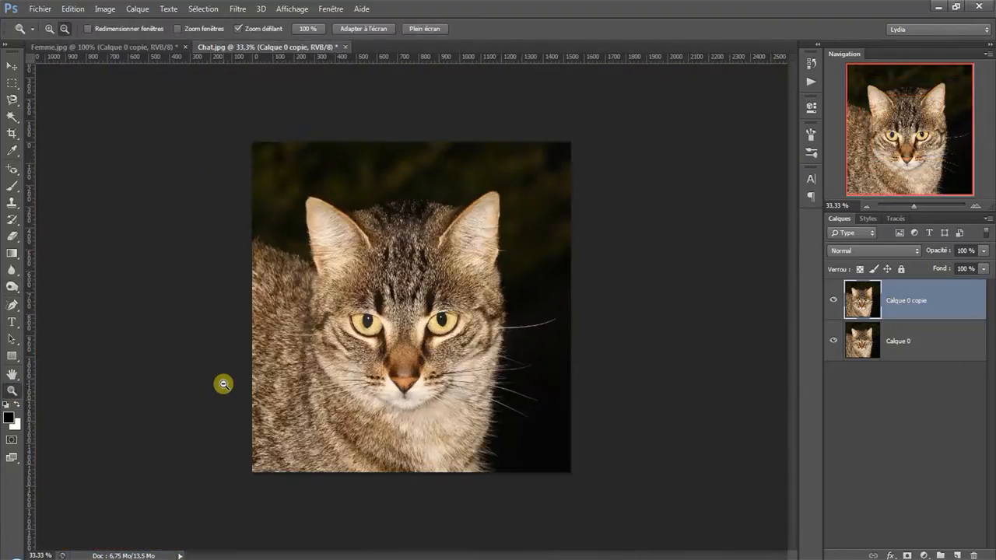
pyautogui.click(833, 301)
pyautogui.click(833, 301)
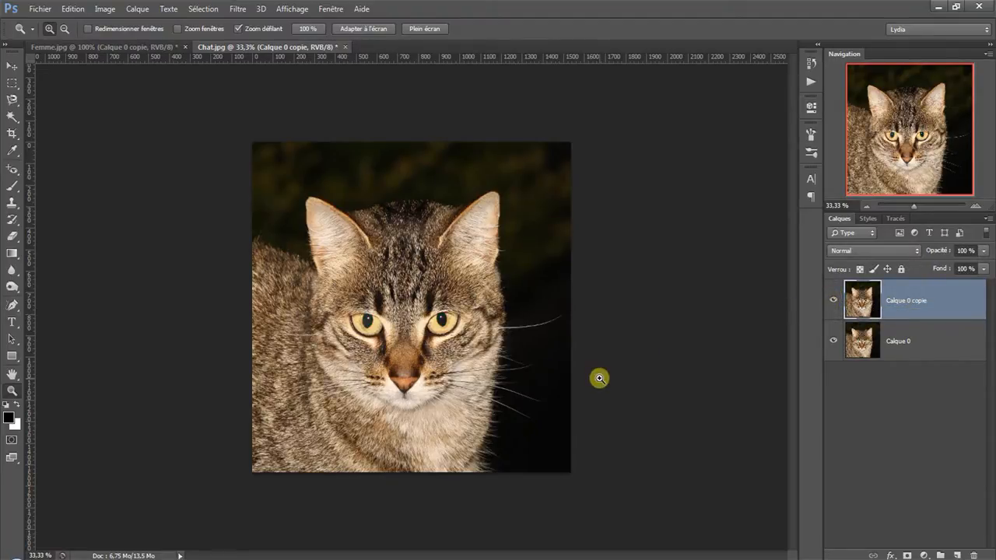
# Try darkening the lower part of the left pupil with the Burn tool without an active selection.
pyautogui.click(364, 327)
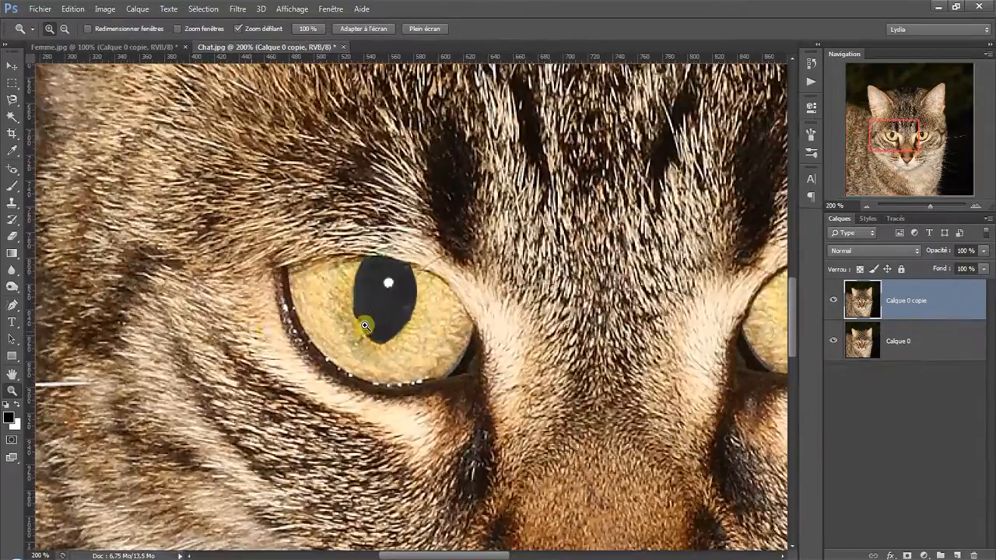
pyautogui.click(11, 286)
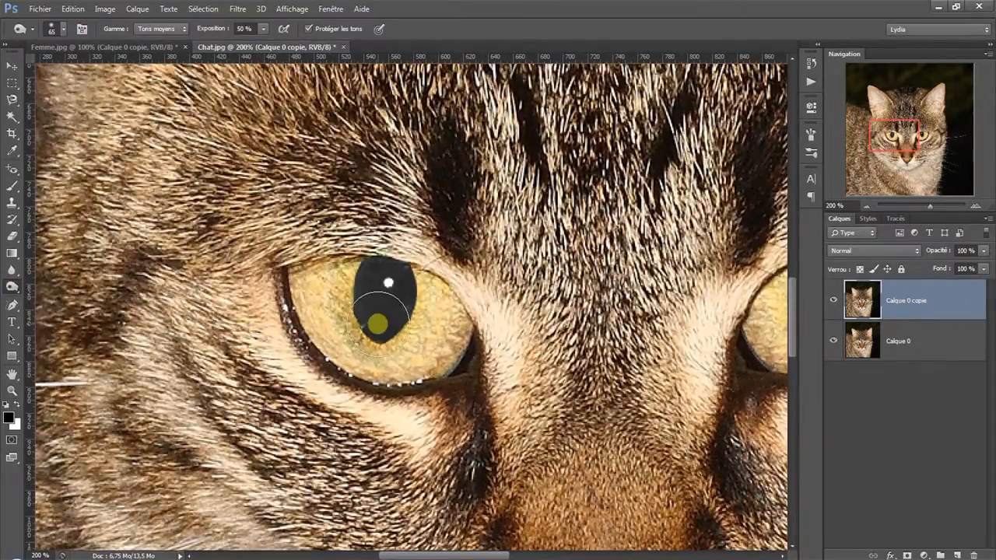
pyautogui.moveTo(378, 324)
pyautogui.mouseDown()
pyautogui.moveTo(368, 301)
pyautogui.moveTo(396, 274)
pyautogui.moveTo(398, 299)
pyautogui.moveTo(365, 325)
pyautogui.mouseUp()
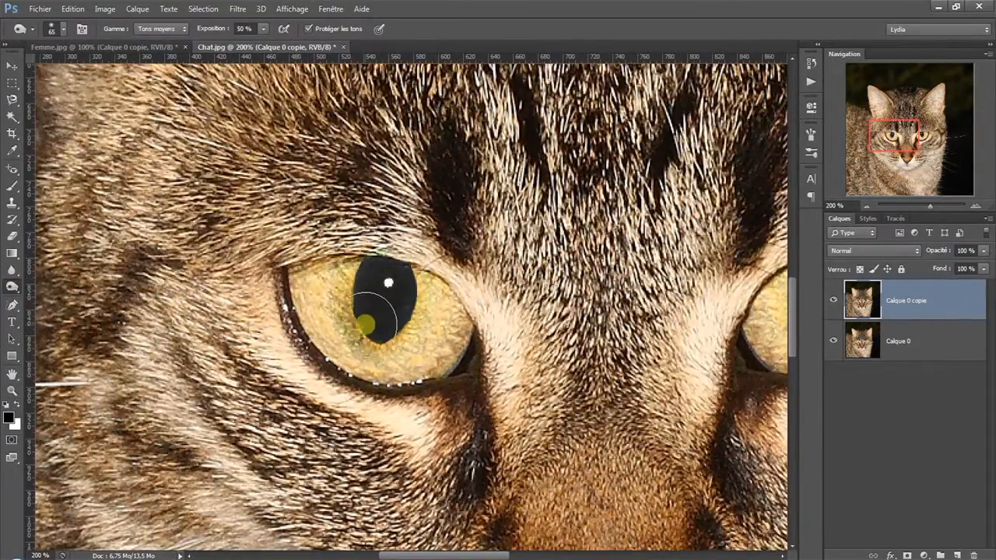
pyautogui.click(12, 390)
pyautogui.keyDown('alt'); pyautogui.click(445, 384); pyautogui.keyUp('alt')
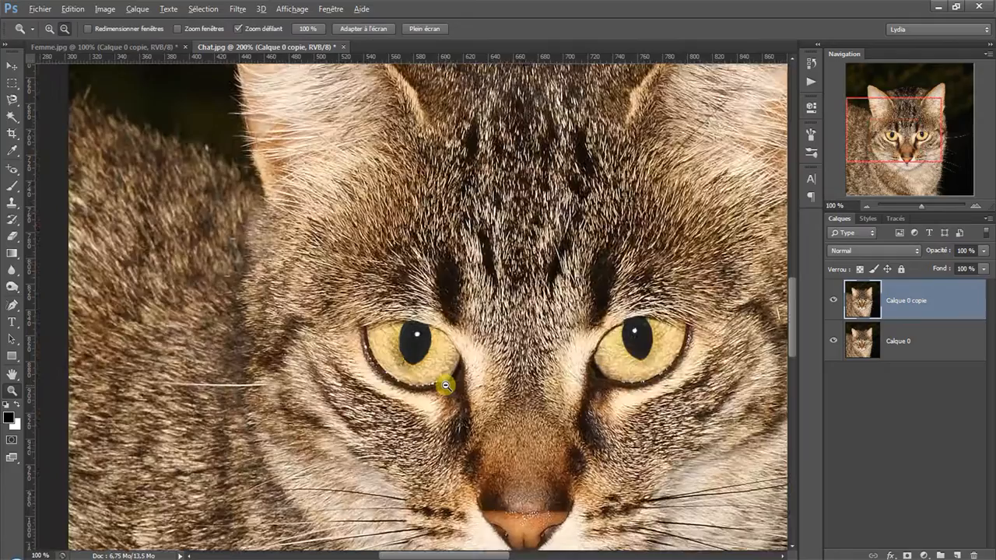
pyautogui.keyDown('alt'); pyautogui.click(445, 384); pyautogui.keyUp('alt')
pyautogui.keyDown('alt'); pyautogui.click(538, 383); pyautogui.keyUp('alt')
pyautogui.keyDown('alt'); pyautogui.click(538, 384); pyautogui.keyUp('alt')
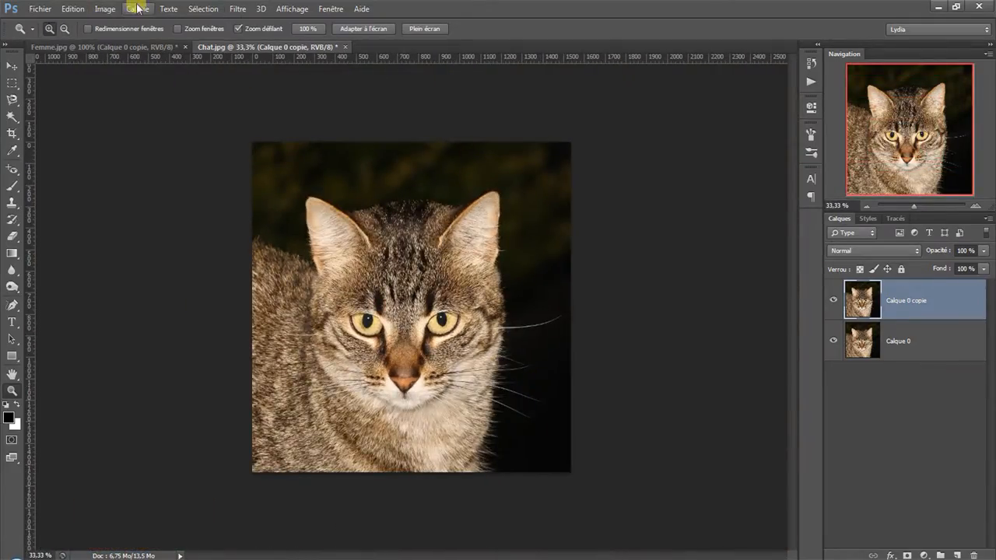
# Step back through the edit history to restore the selection of the two pupils.
pyautogui.click(201, 10)
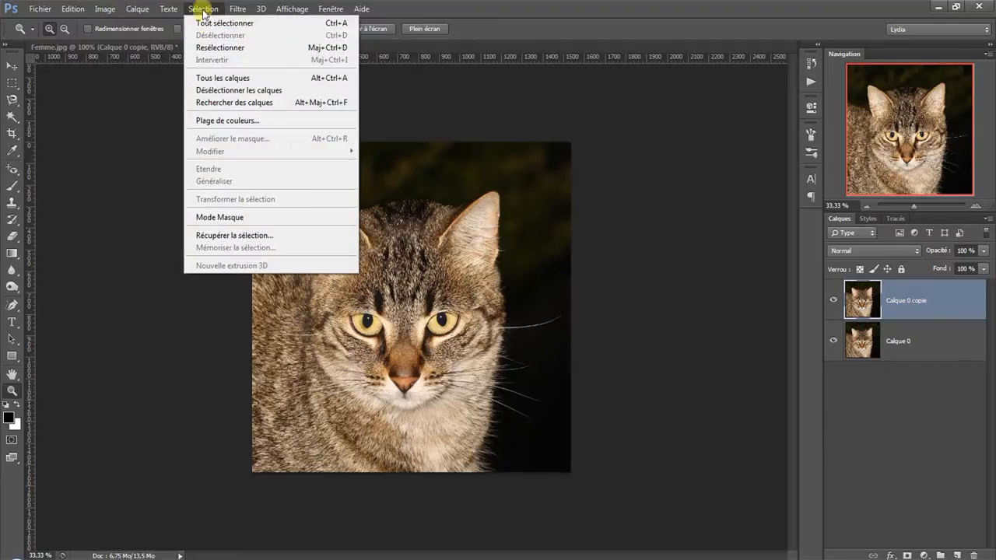
pyautogui.click(197, 10)
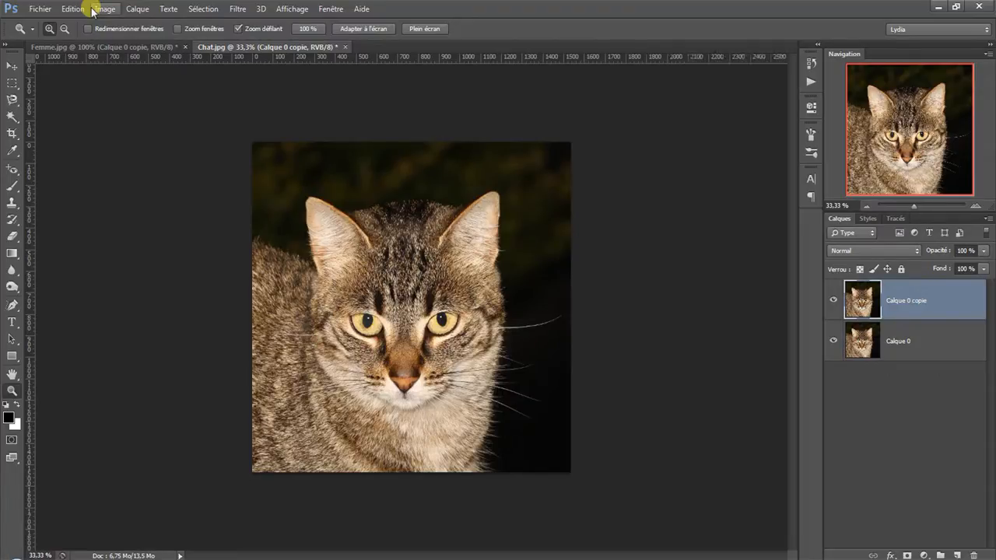
pyautogui.click(72, 8)
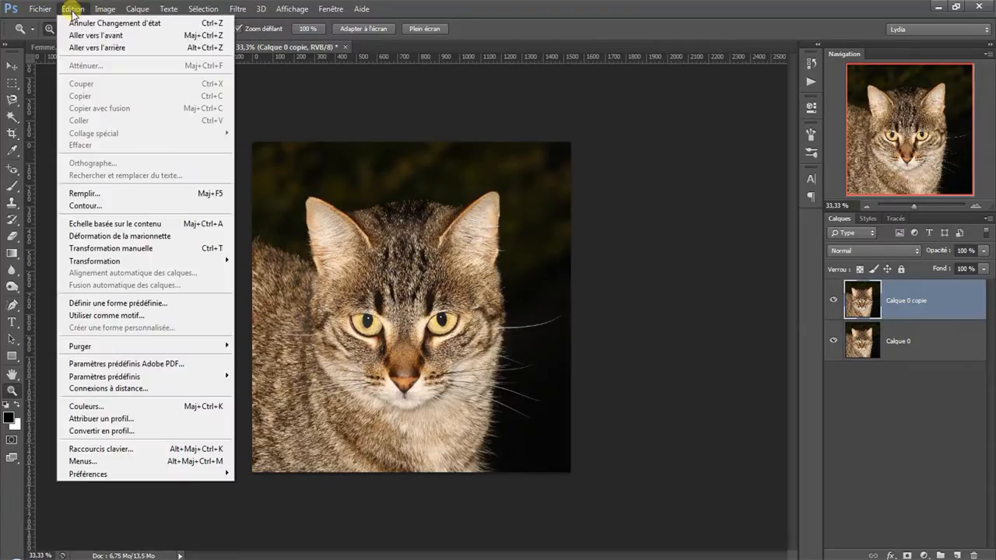
pyautogui.click(87, 48)
pyautogui.click(75, 8)
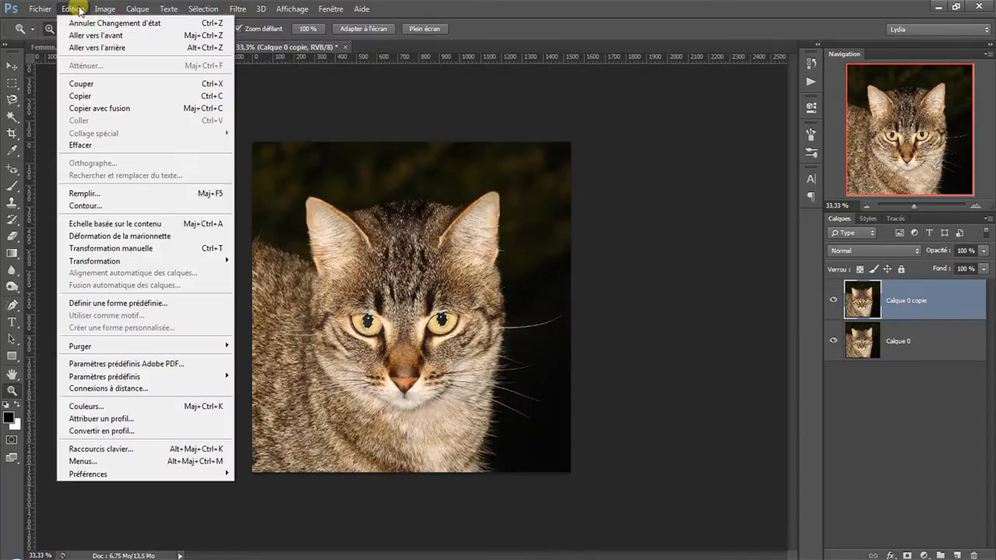
pyautogui.click(76, 9)
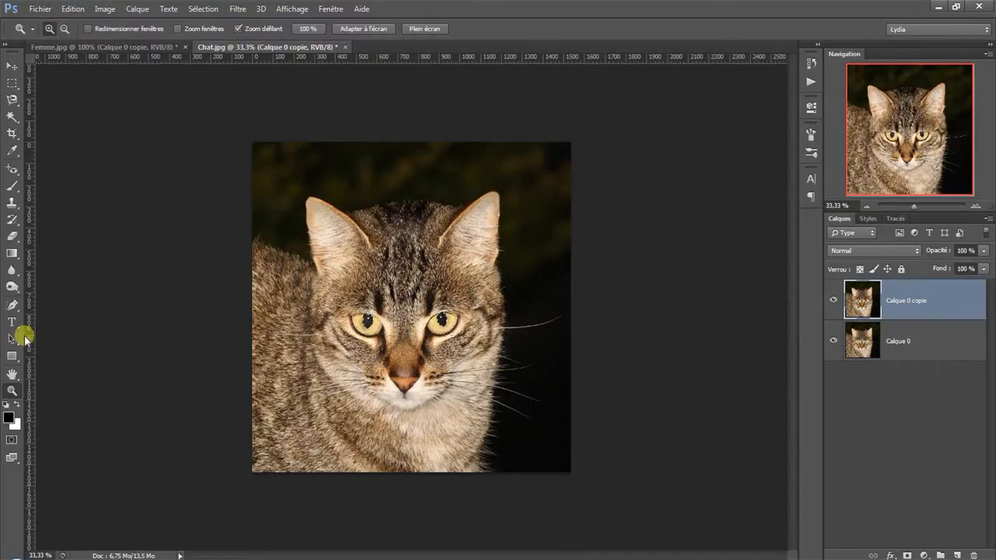
# Reactivate the Burn tool and remove the selection around both of the cat's pupils.
pyautogui.click(366, 321)
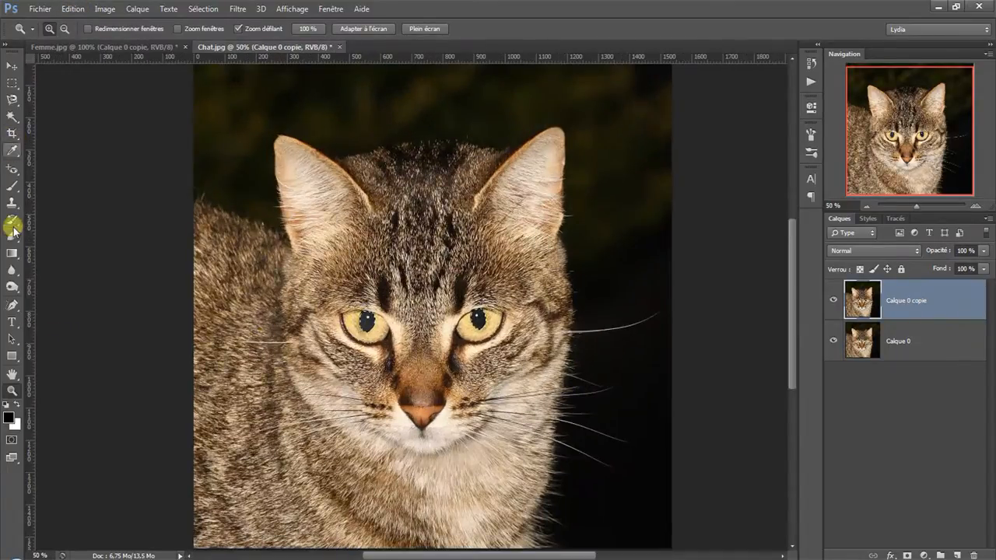
pyautogui.click(13, 286)
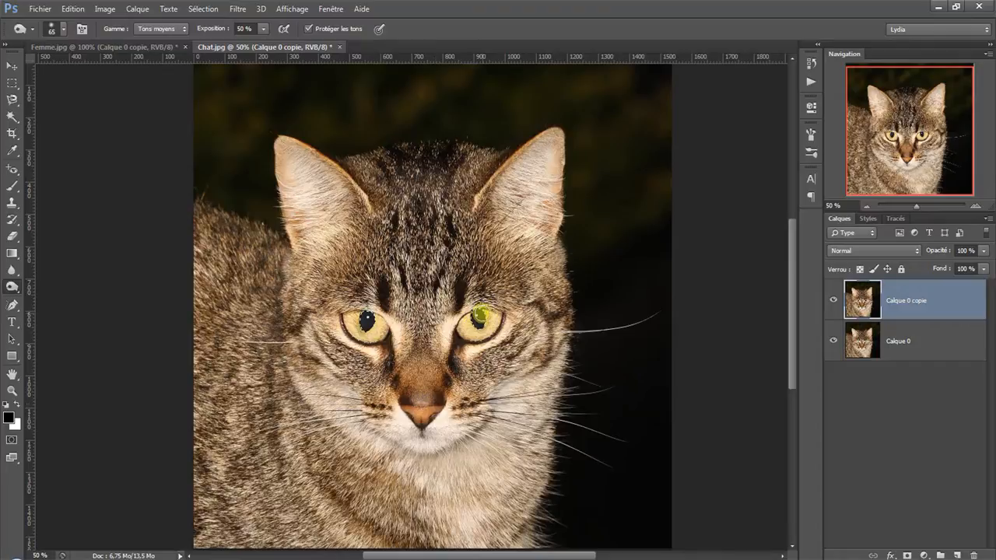
pyautogui.click(210, 9)
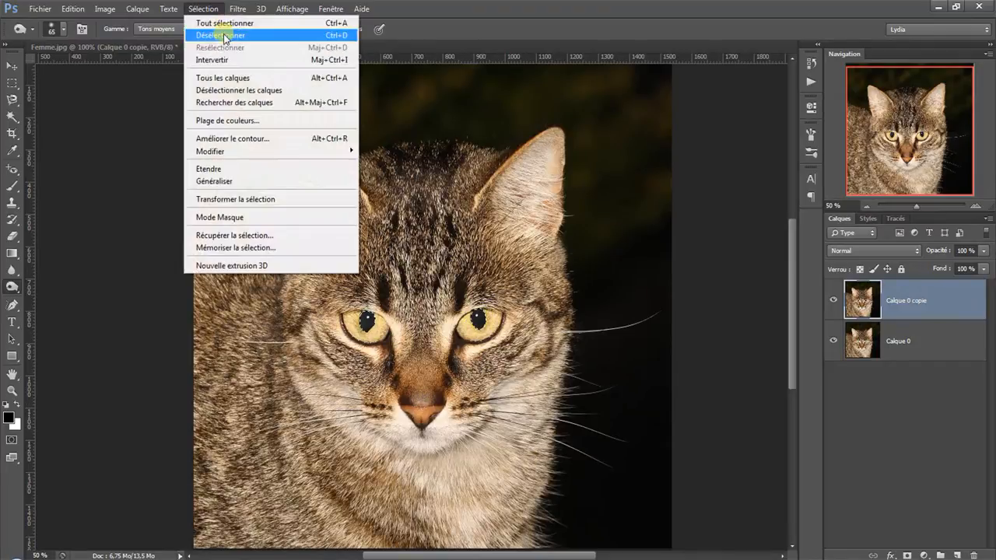
pyautogui.click(223, 31)
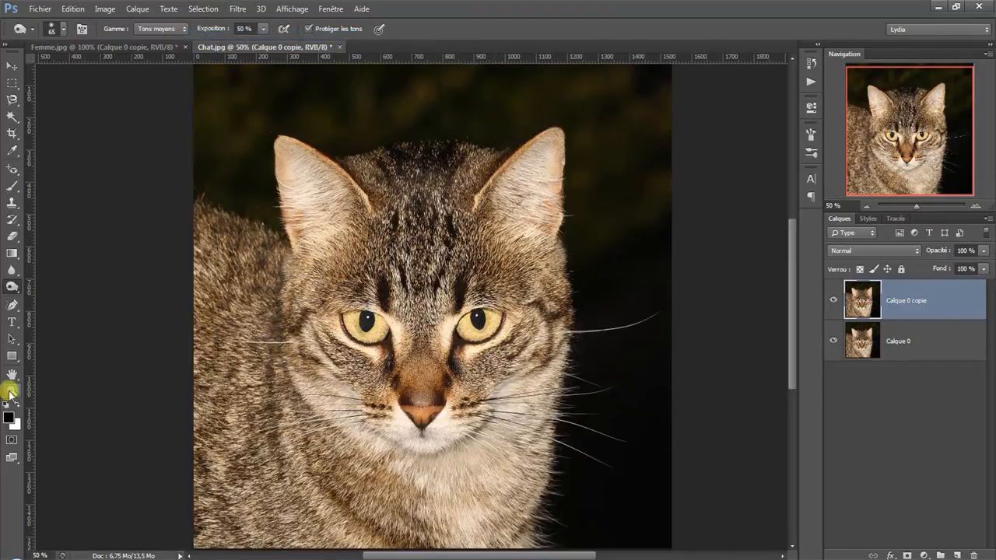
pyautogui.click(73, 9)
pyautogui.click(82, 28)
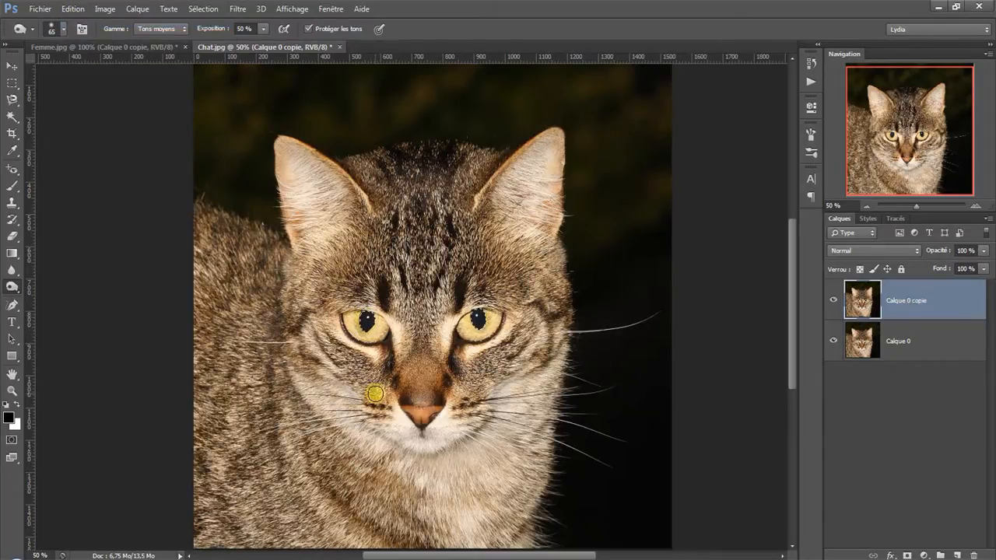
pyautogui.click(203, 9)
pyautogui.click(214, 33)
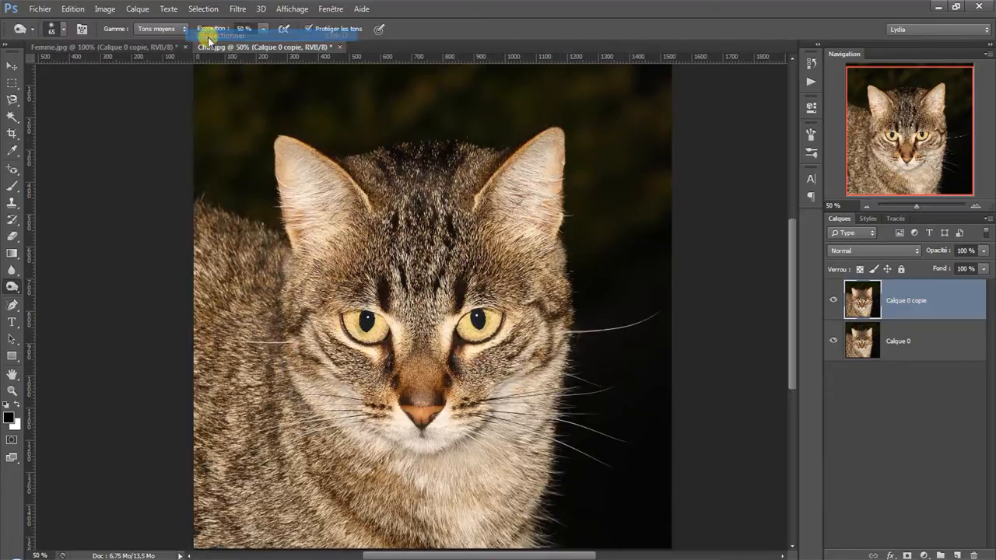
# View the whole cat photo and toggle the visibility of Calque 0 copie to check the pupils before and after.
pyautogui.click(12, 391)
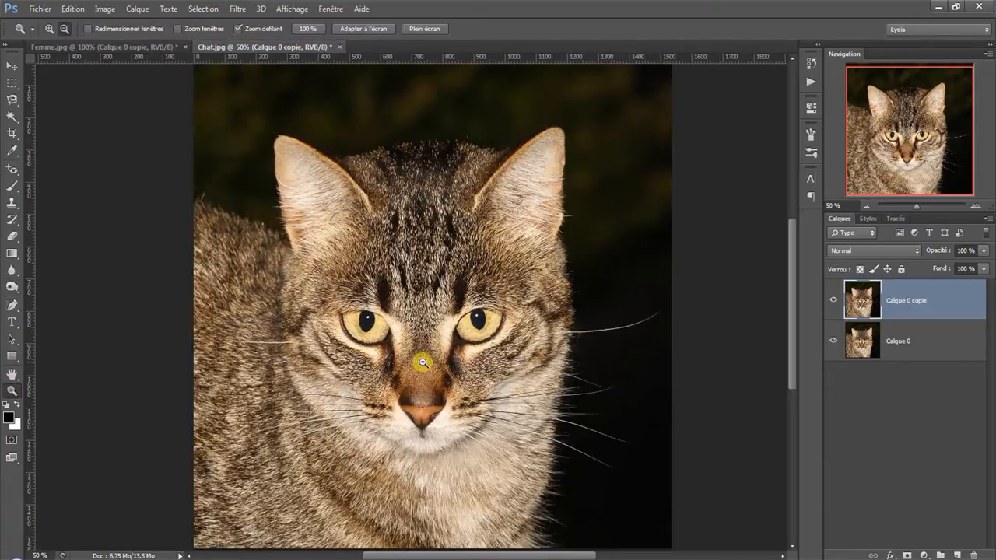
pyautogui.keyDown('alt'); pyautogui.click(423, 363); pyautogui.keyUp('alt')
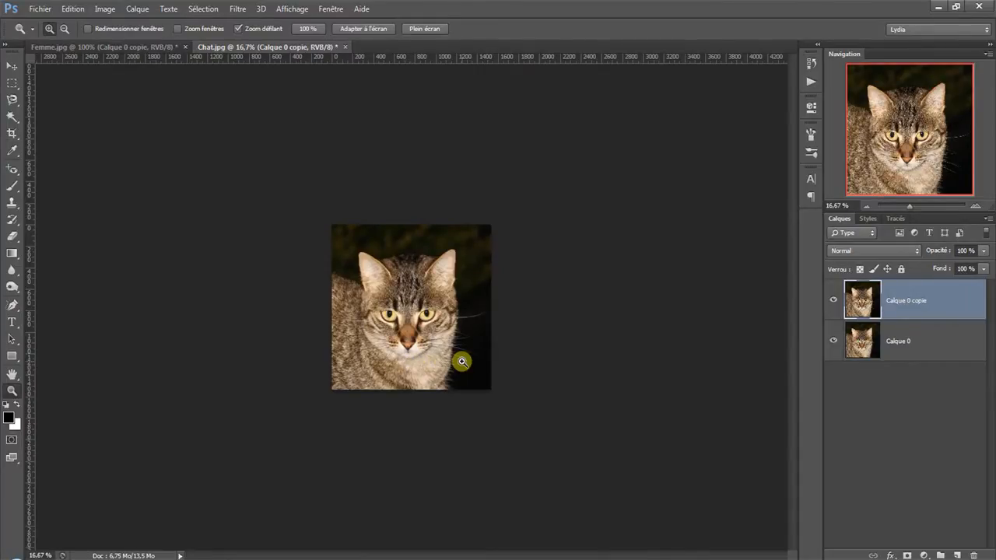
pyautogui.click(834, 302)
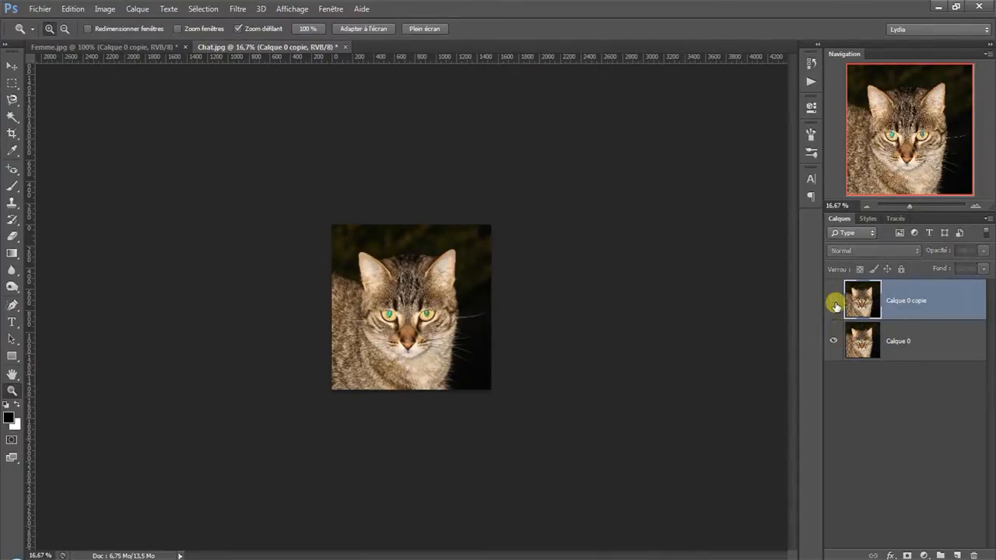
pyautogui.click(834, 302)
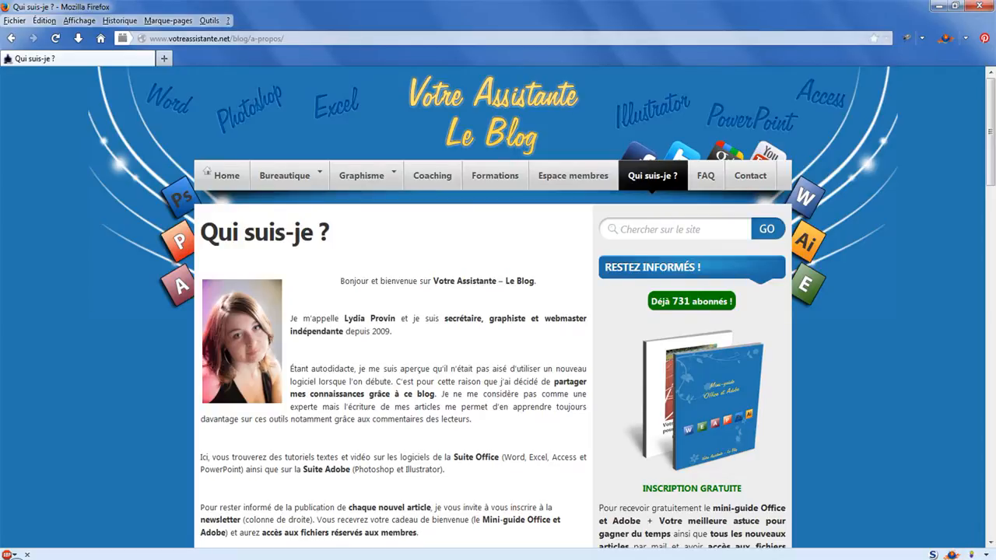
# Switch to Firefox and examine the newsletter sign-up form with its Prénom and Email fields on the Votre Assistante blog.
pyautogui.scroll(-3, 493, 278)
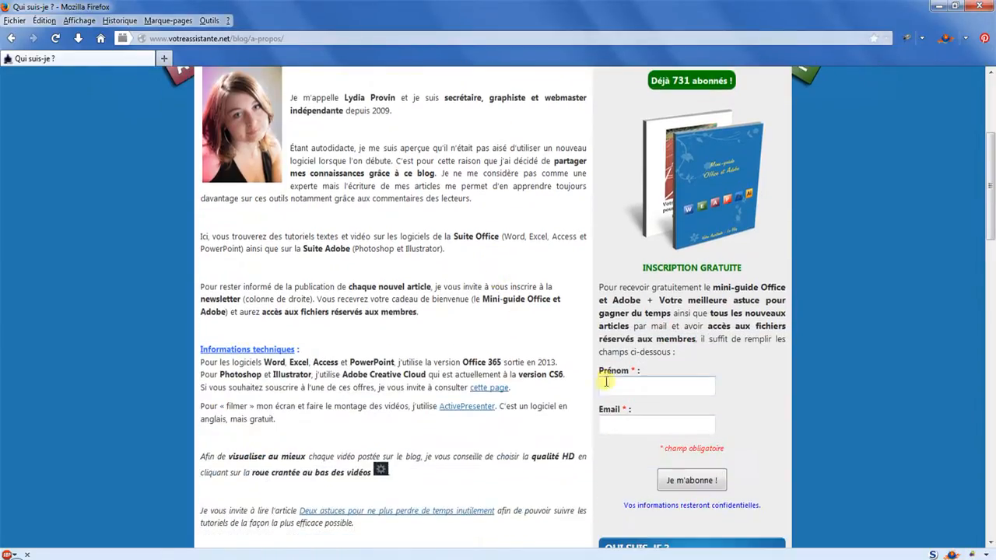
pyautogui.click(624, 387)
pyautogui.click(625, 421)
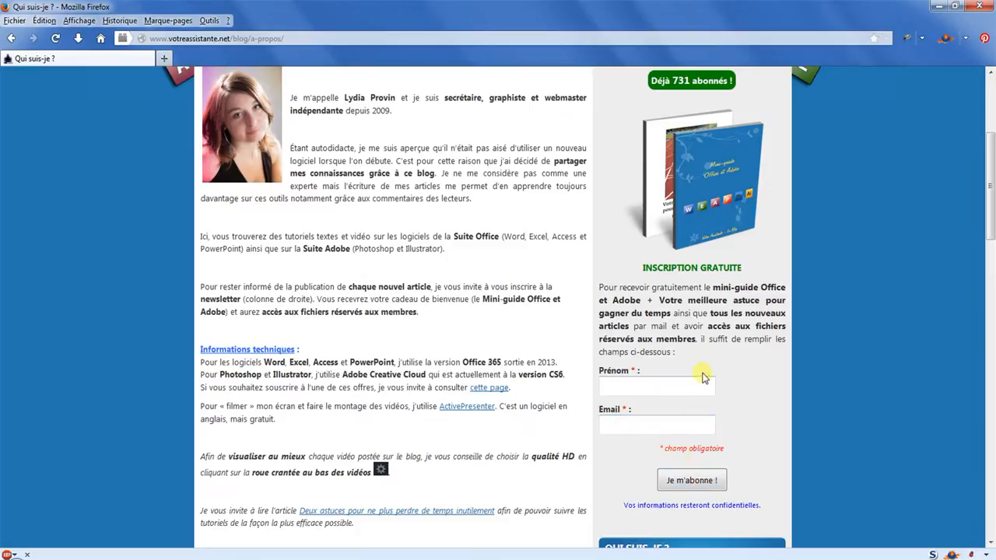
pyautogui.scroll(1, 702, 378)
pyautogui.scroll(1, 702, 378)
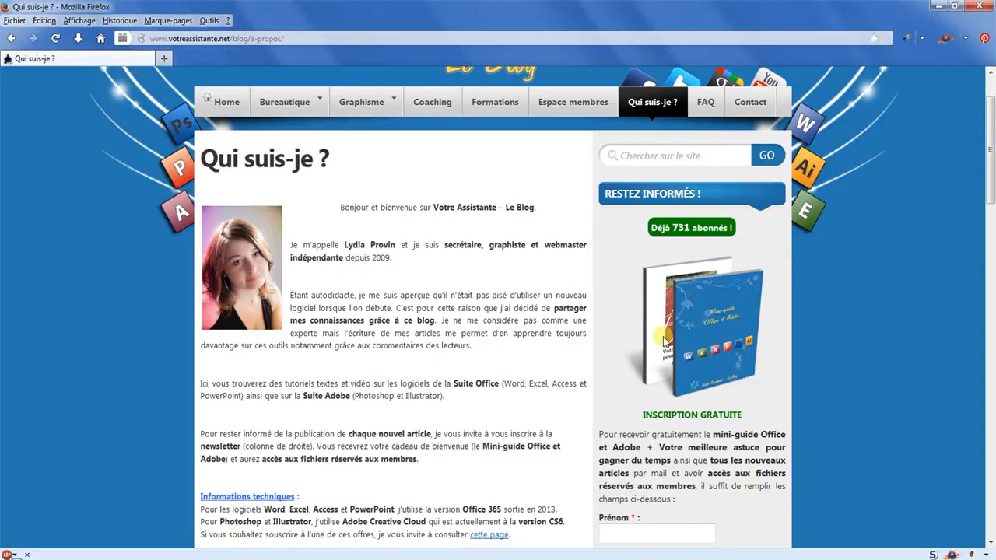
pyautogui.scroll(2, 664, 340)
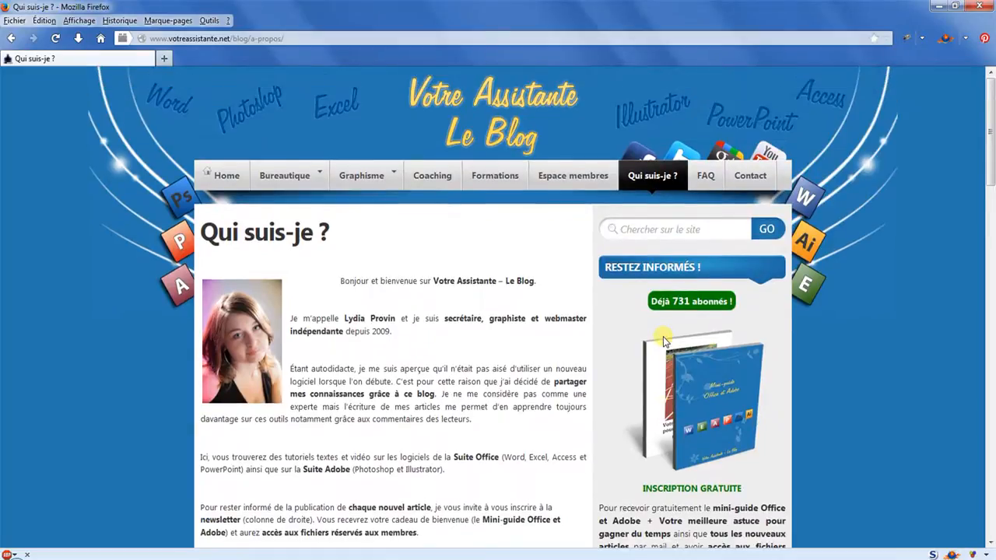